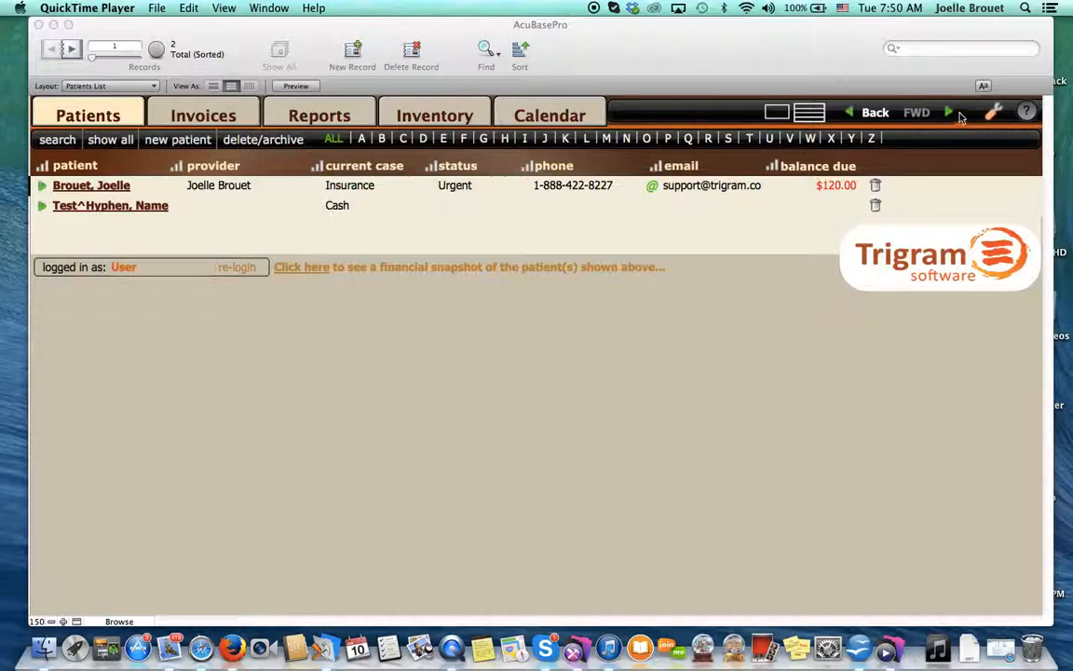
- Turn on e-billing in the general billing preferences and decline adding all current unpaid CMS invoices to the next batch
left_click(994, 114)
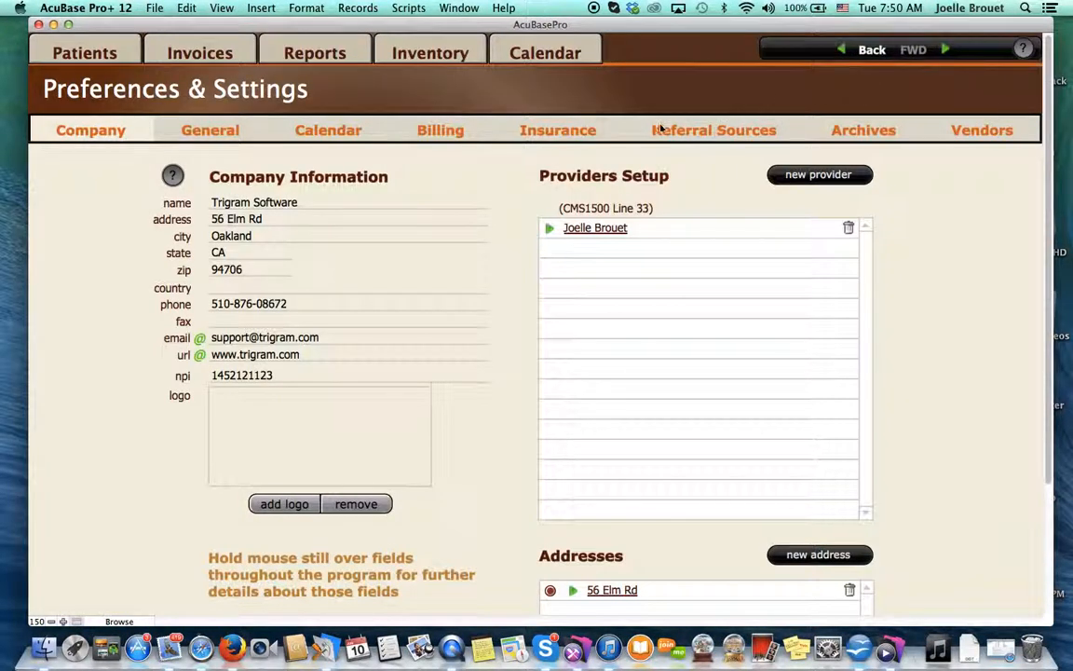
left_click(437, 133)
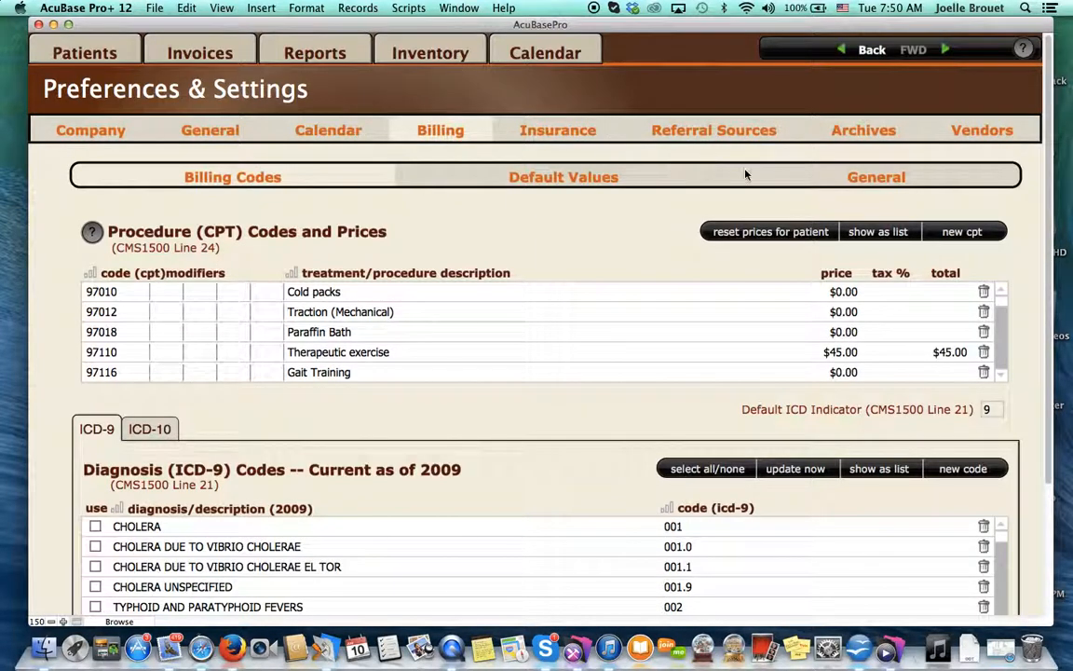
left_click(888, 179)
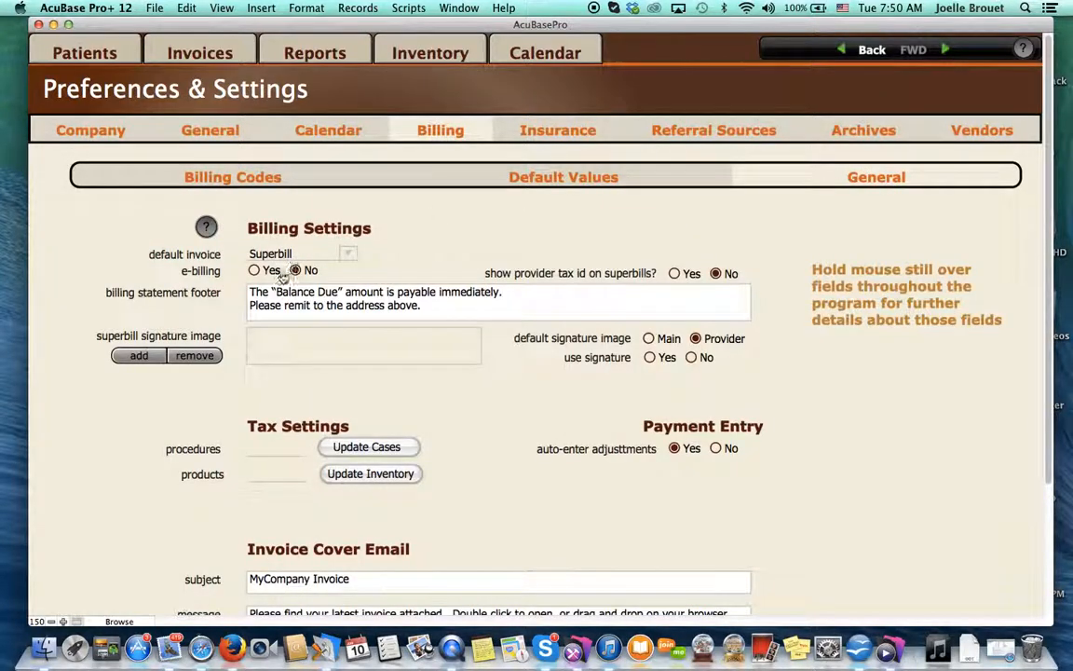
mouse_move(262, 272)
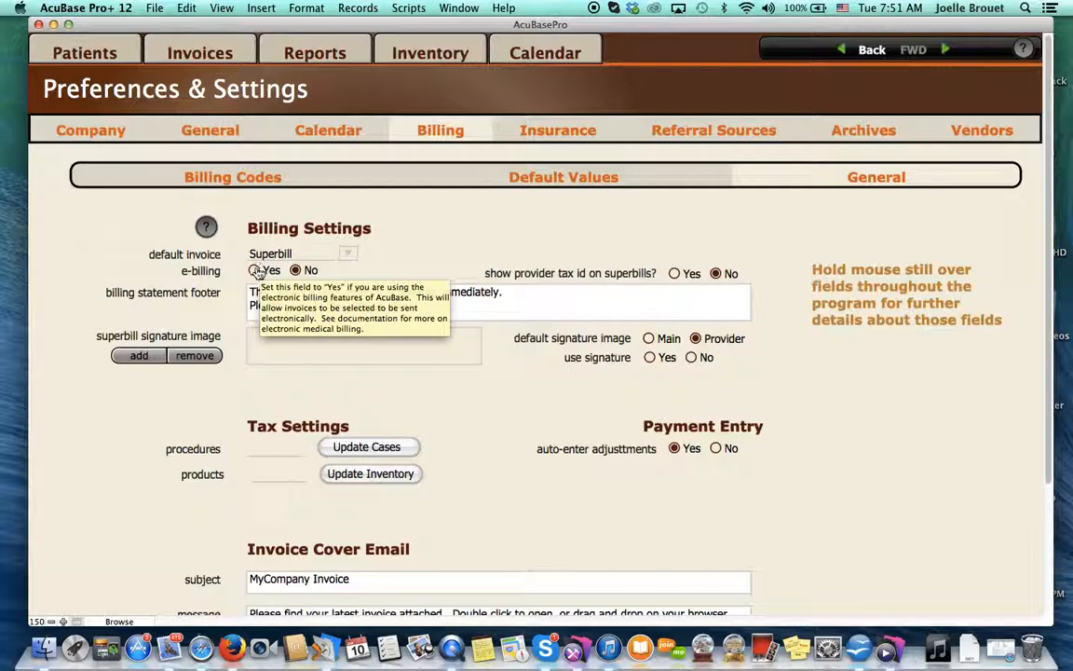
left_click(255, 271)
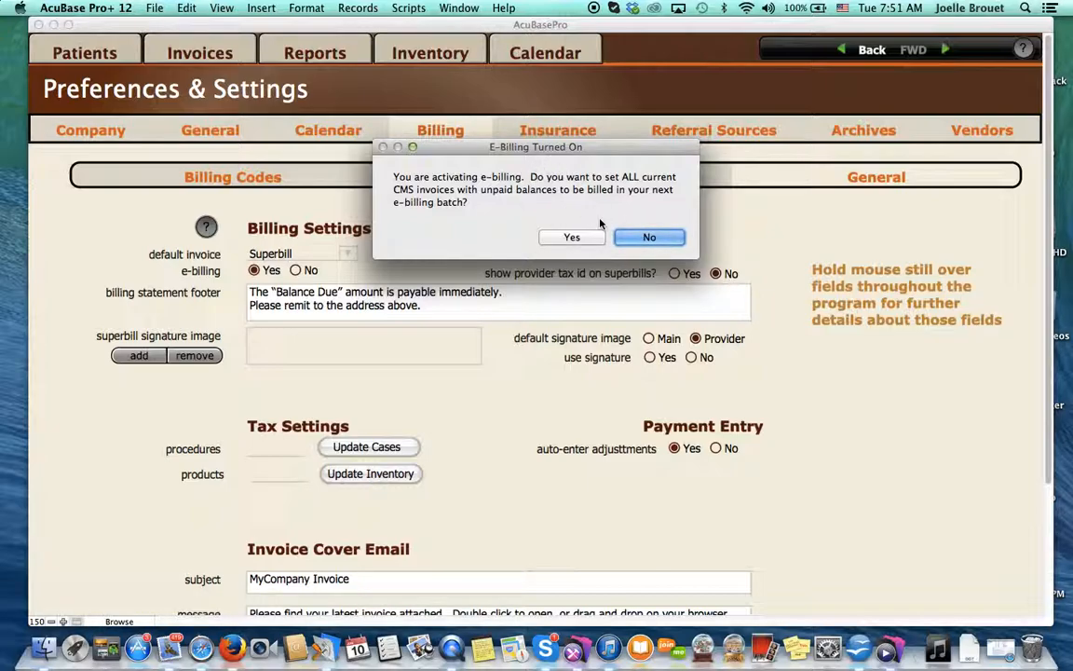
left_click(650, 233)
mouse_move(653, 241)
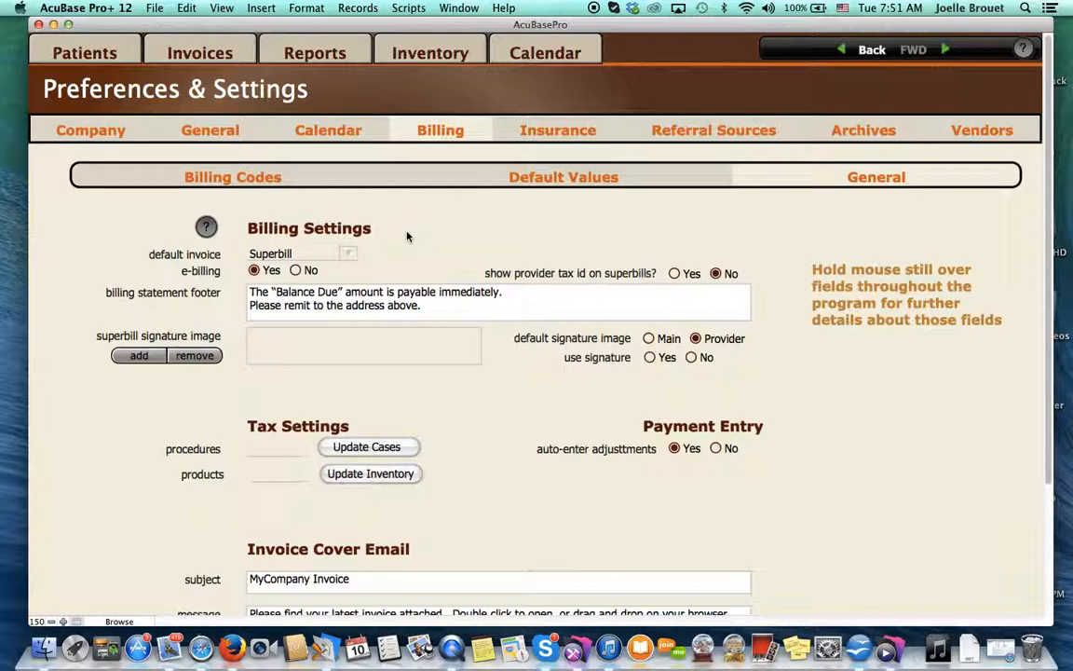
- Open the Insurance case of the first listed patient and choose CMS1500 as its default invoice
left_click(71, 63)
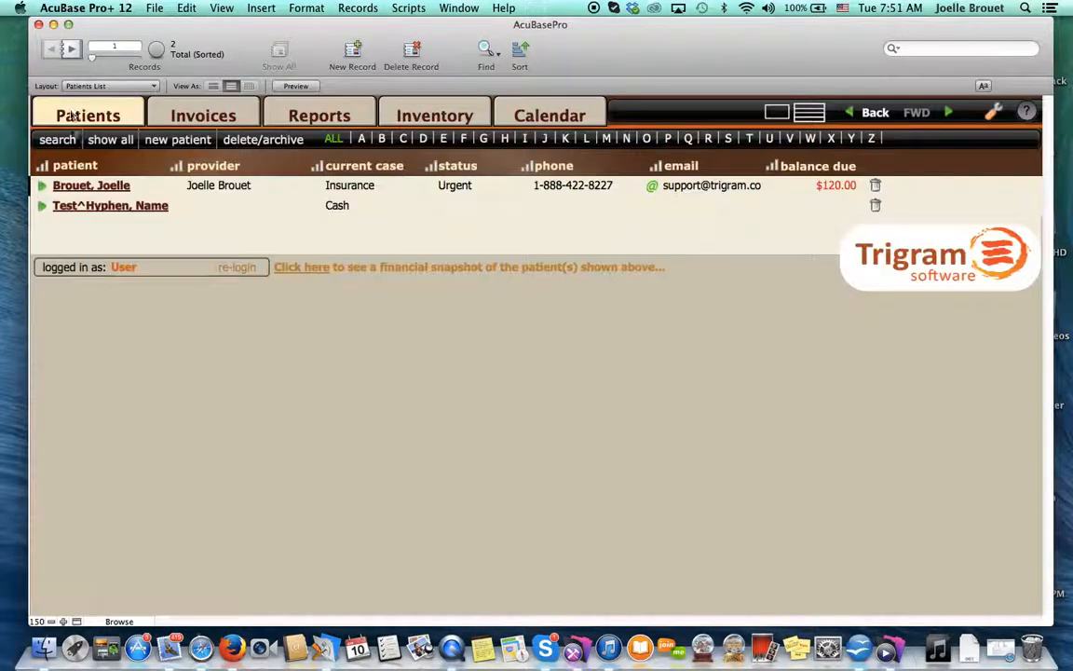
left_click(79, 187)
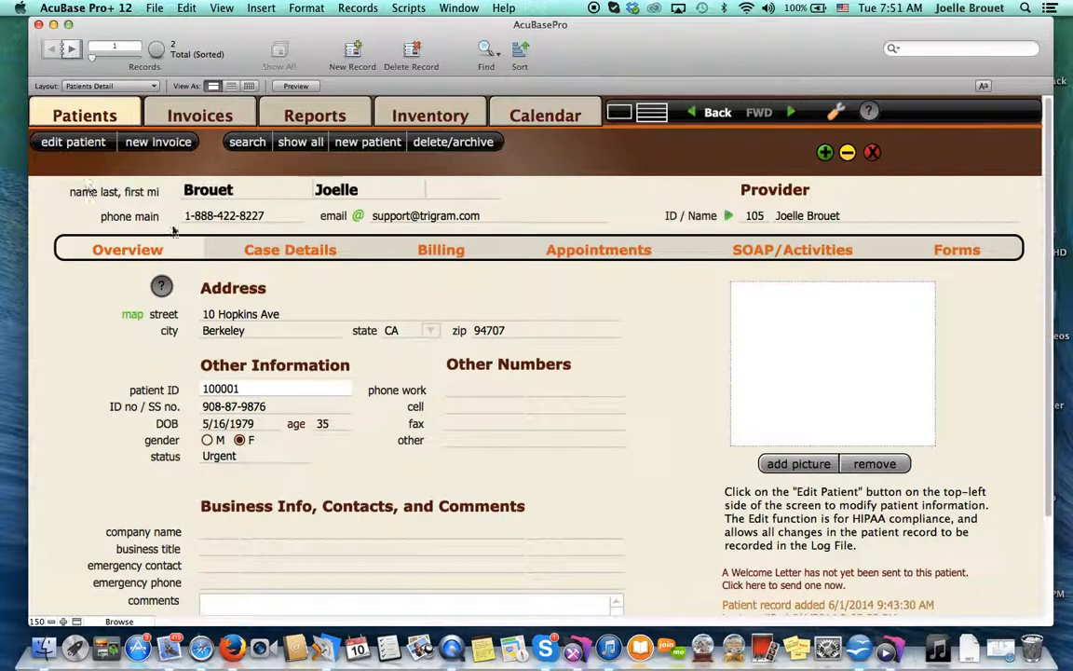
left_click(265, 254)
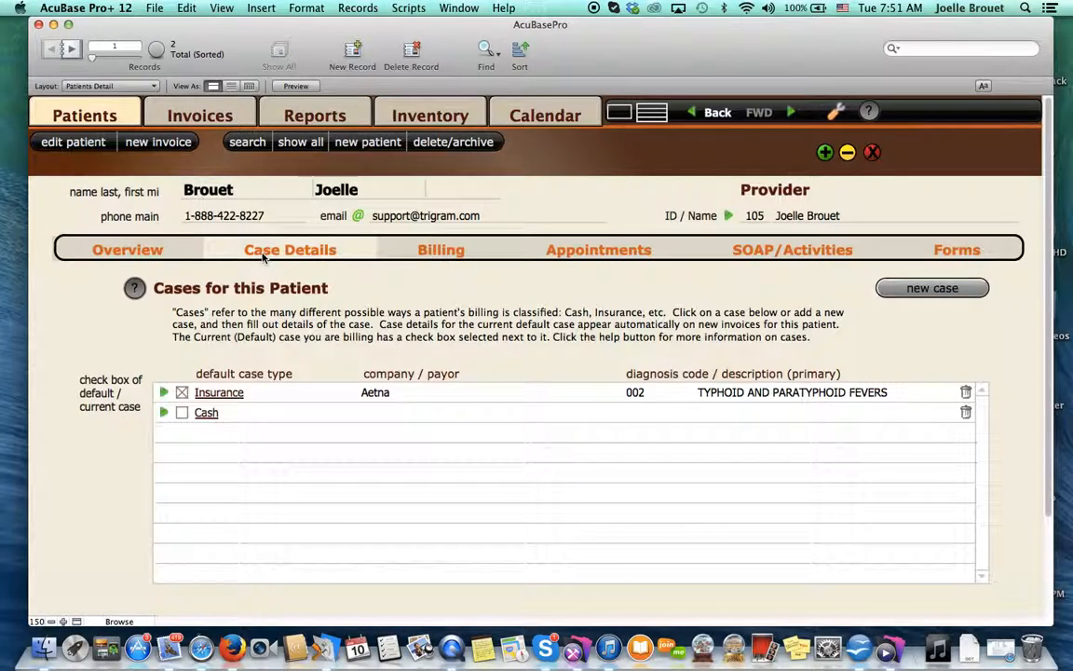
left_click(165, 393)
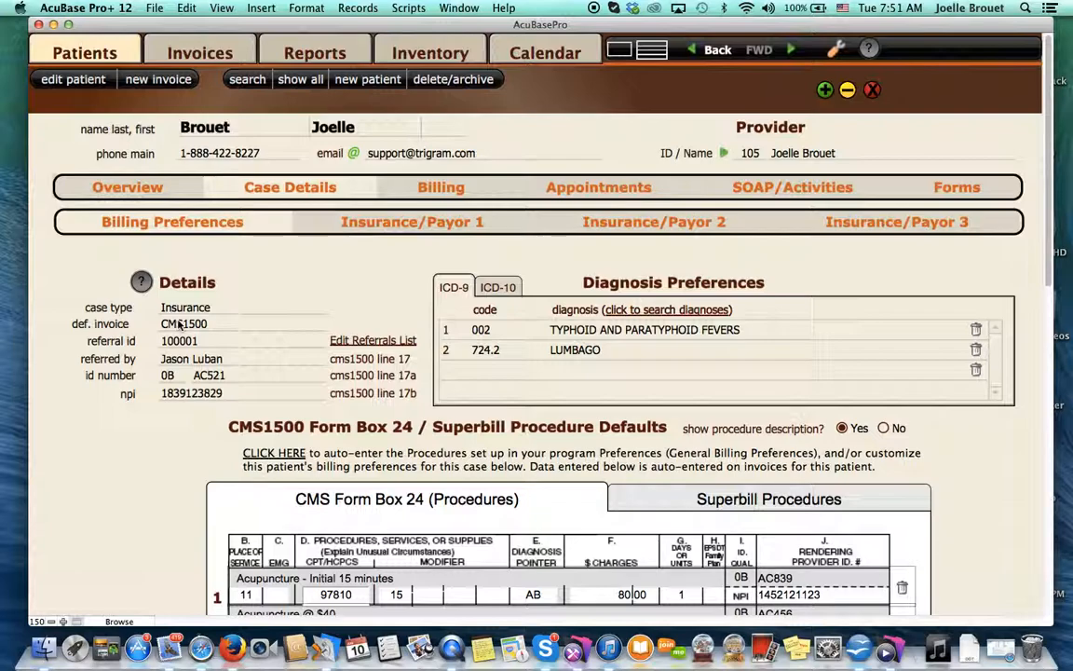
left_click(180, 323)
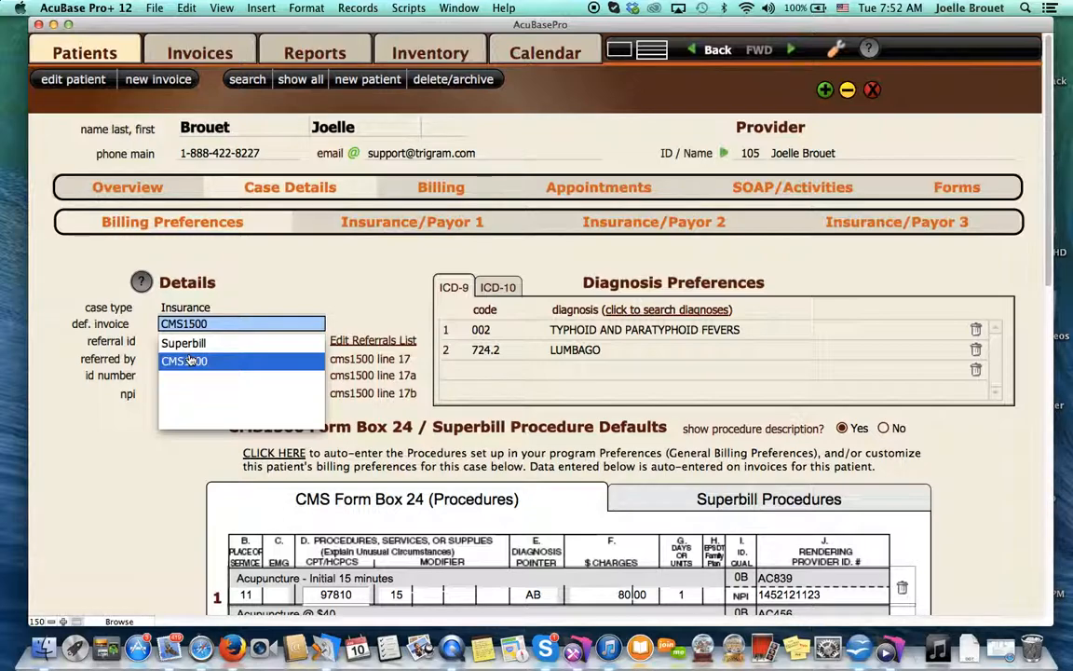
left_click(189, 360)
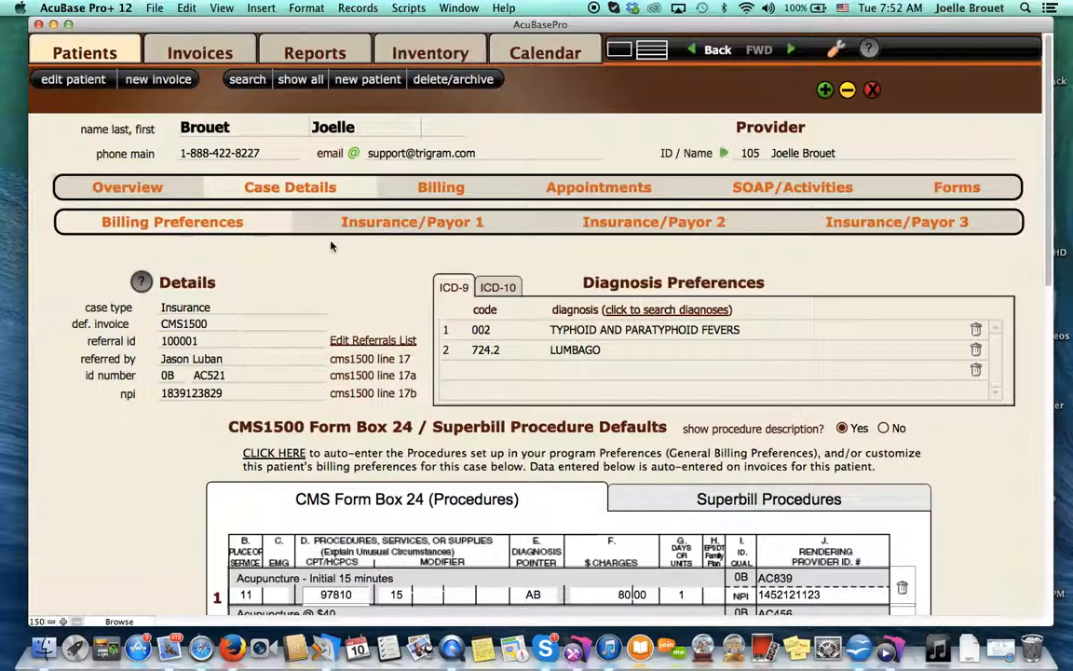
- Review the case's primary insurance payor contact information and the default invoice choices in its billing preferences
left_click(383, 221)
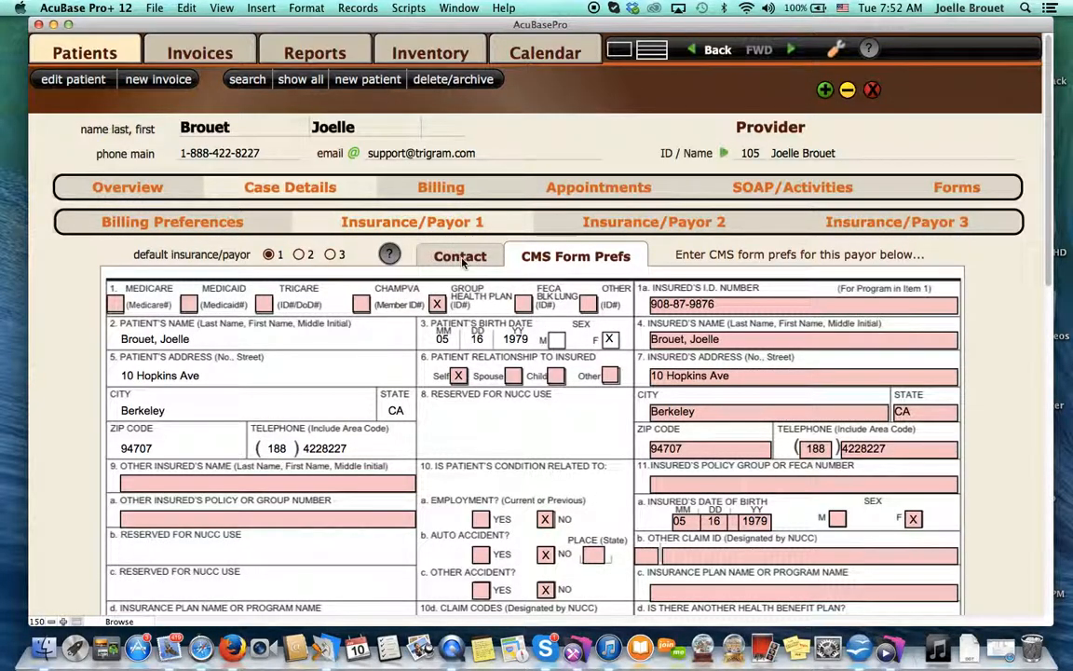
left_click(463, 261)
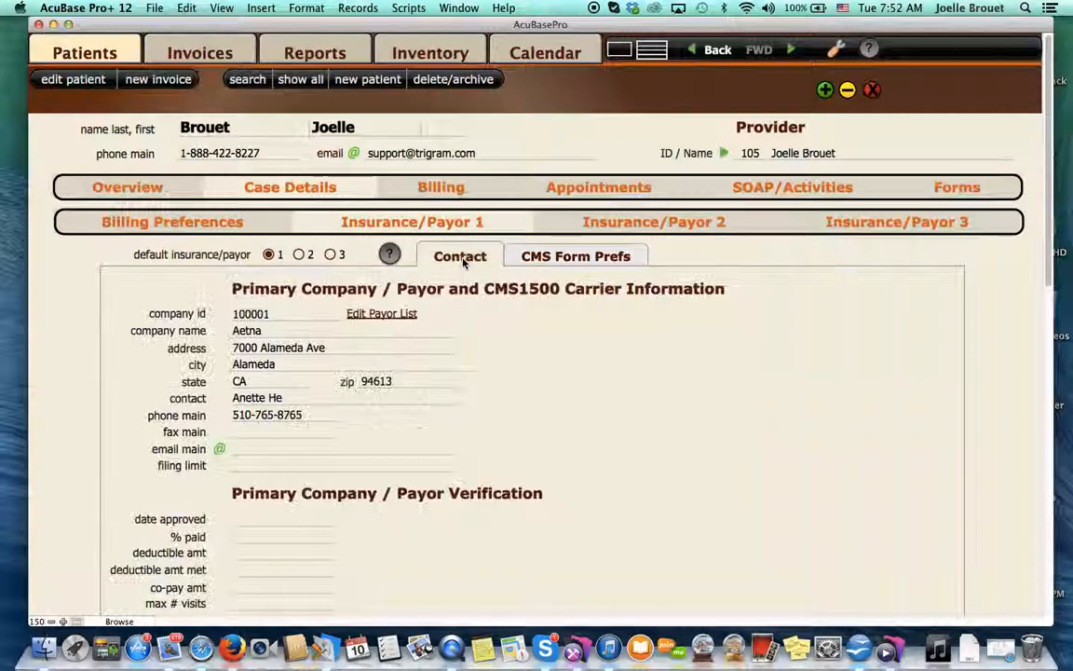
left_click(264, 229)
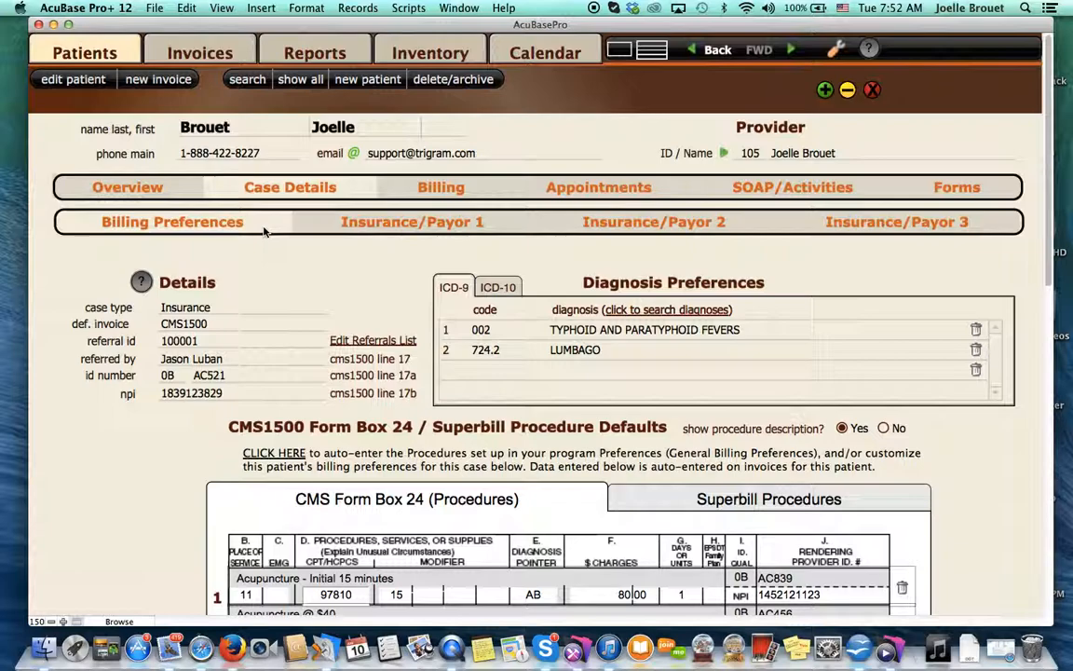
left_click(213, 324)
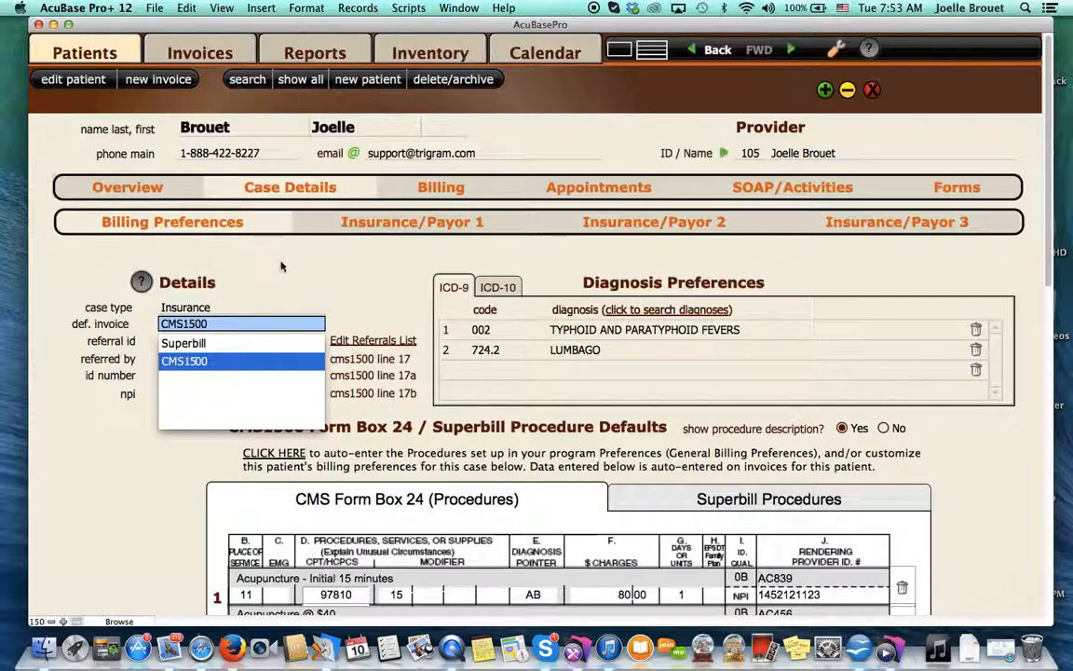
left_click(254, 240)
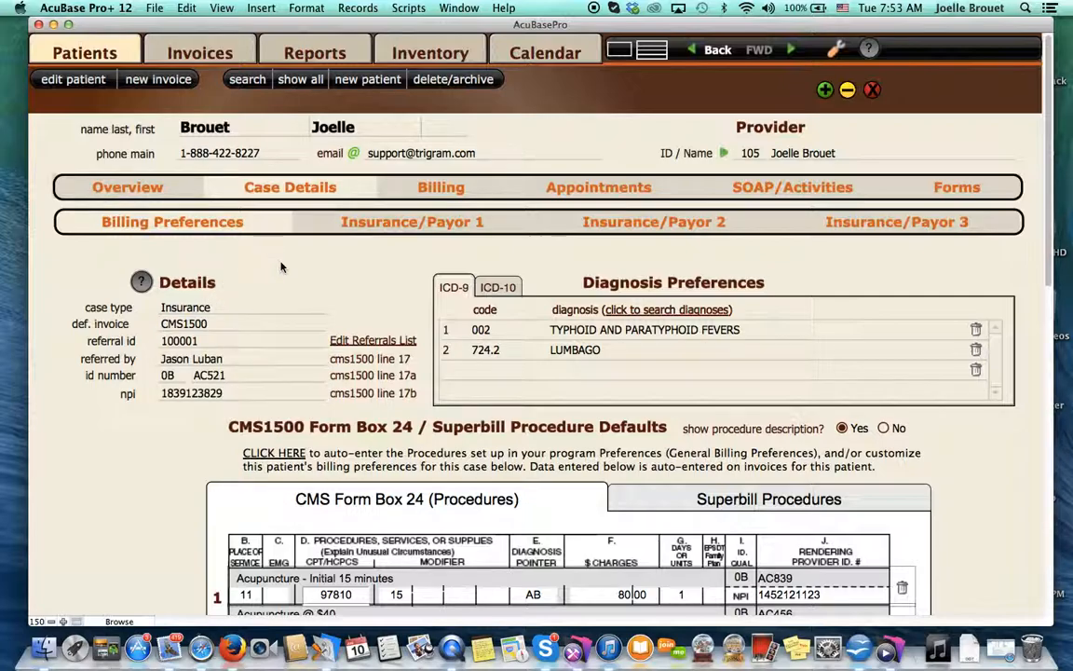
- Create a new CMS1500 invoice for this patient and open the invoice's overview
left_click(158, 79)
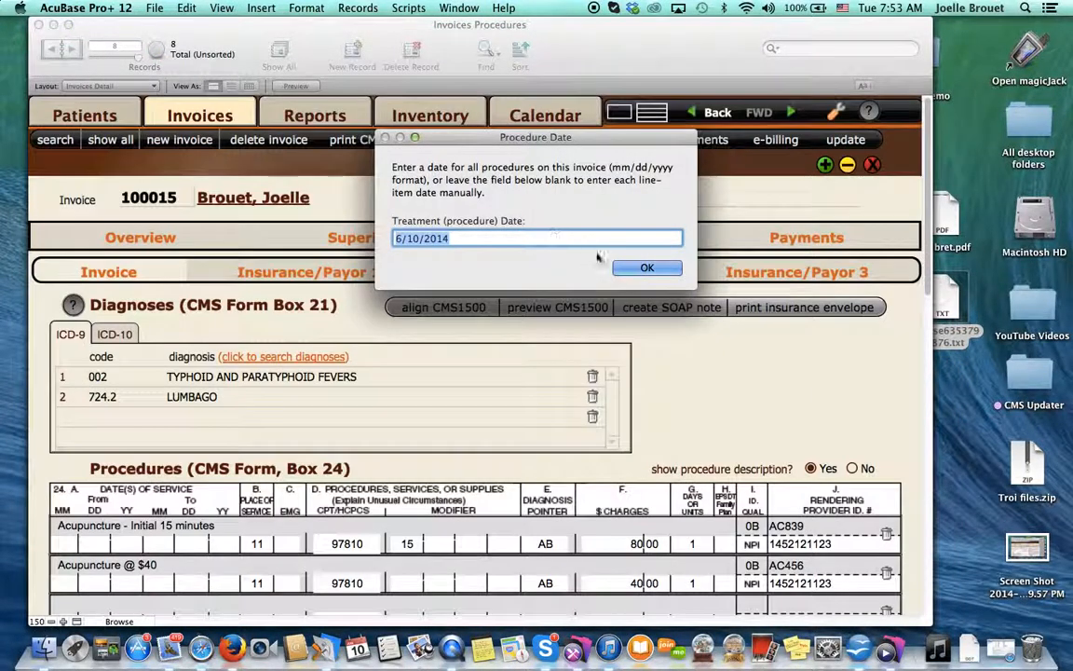
left_click(639, 269)
left_click(163, 239)
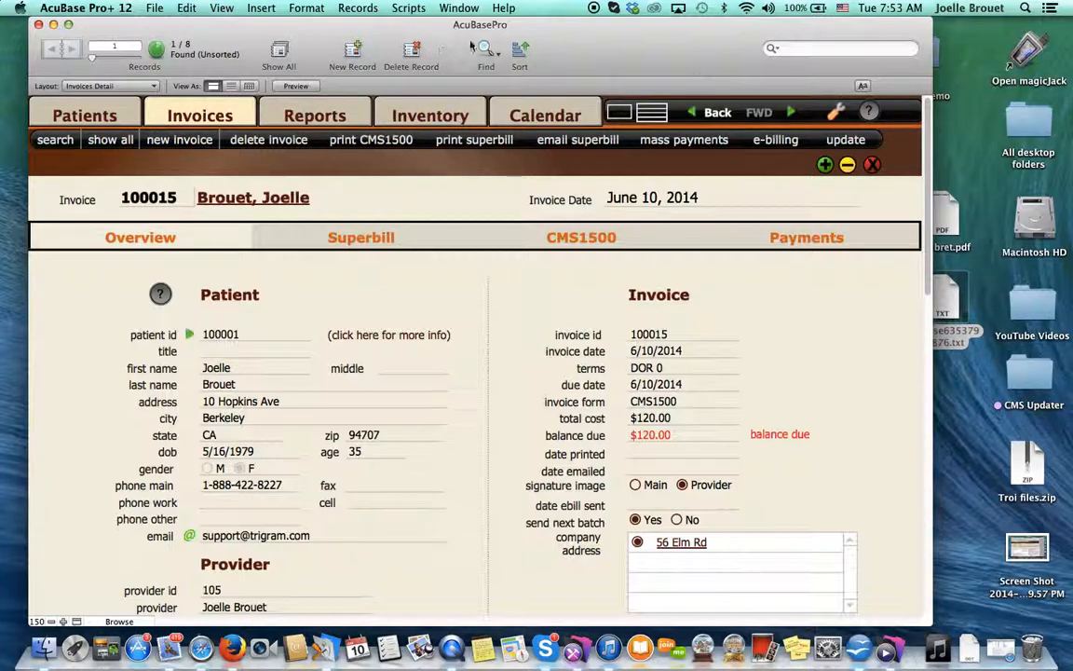
- Find all invoices with "send next batch" set to Yes and show them as a list
left_click(119, 140)
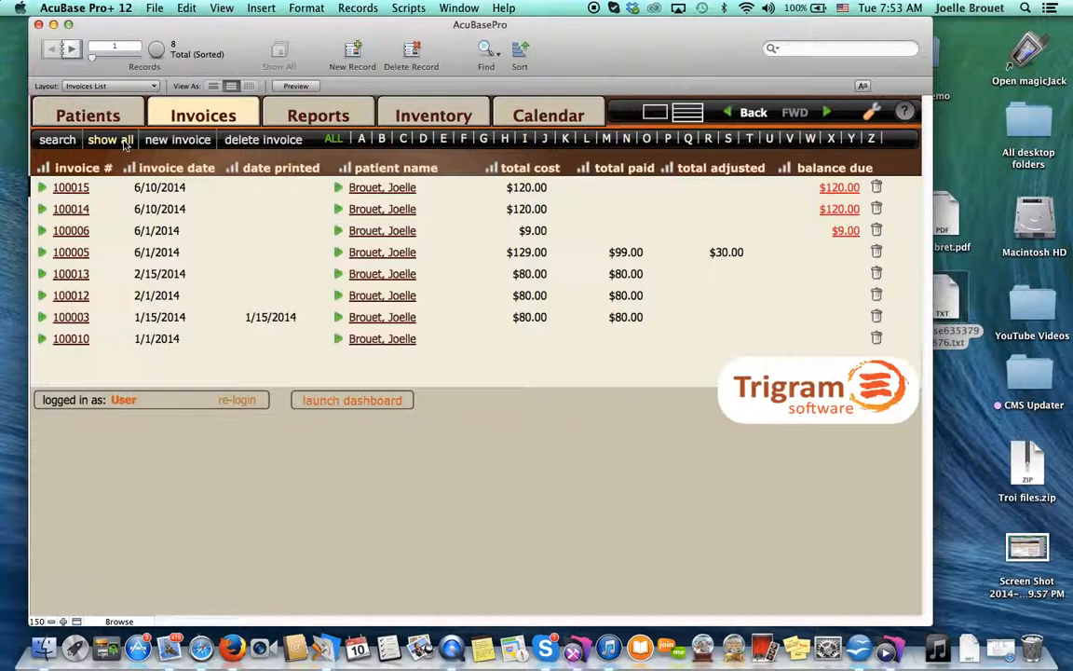
left_click(80, 189)
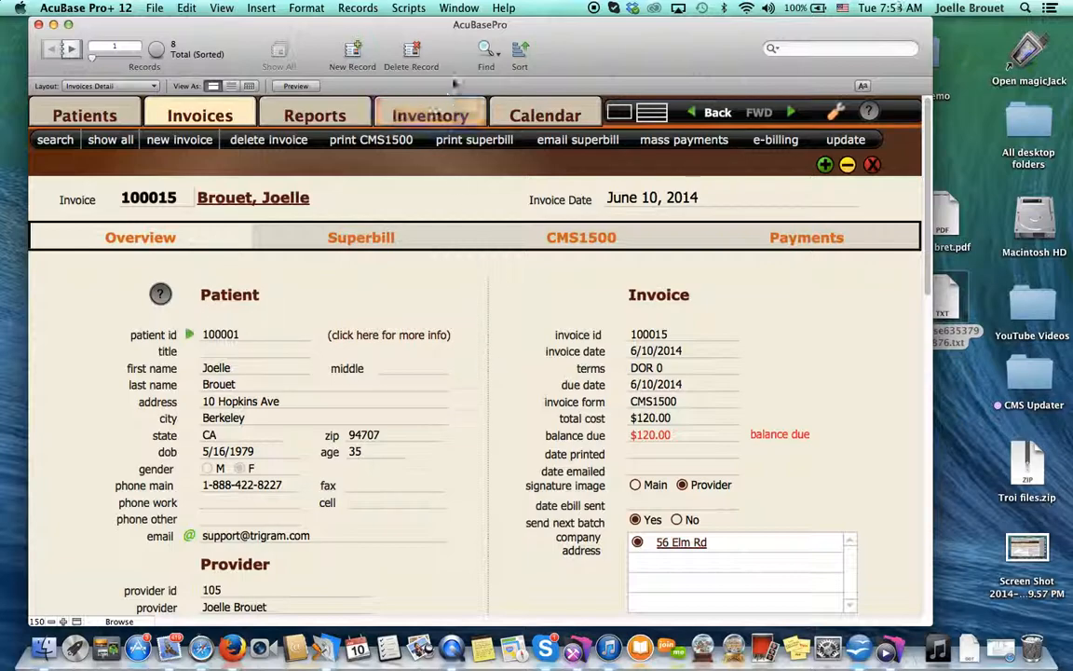
left_click(488, 49)
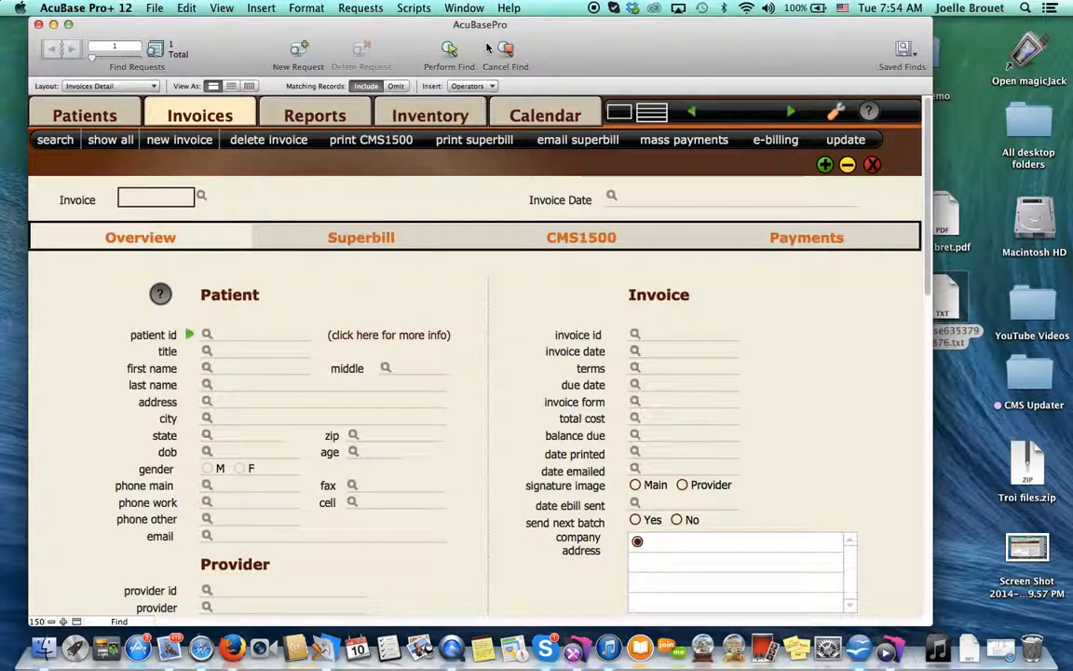
left_click(634, 520)
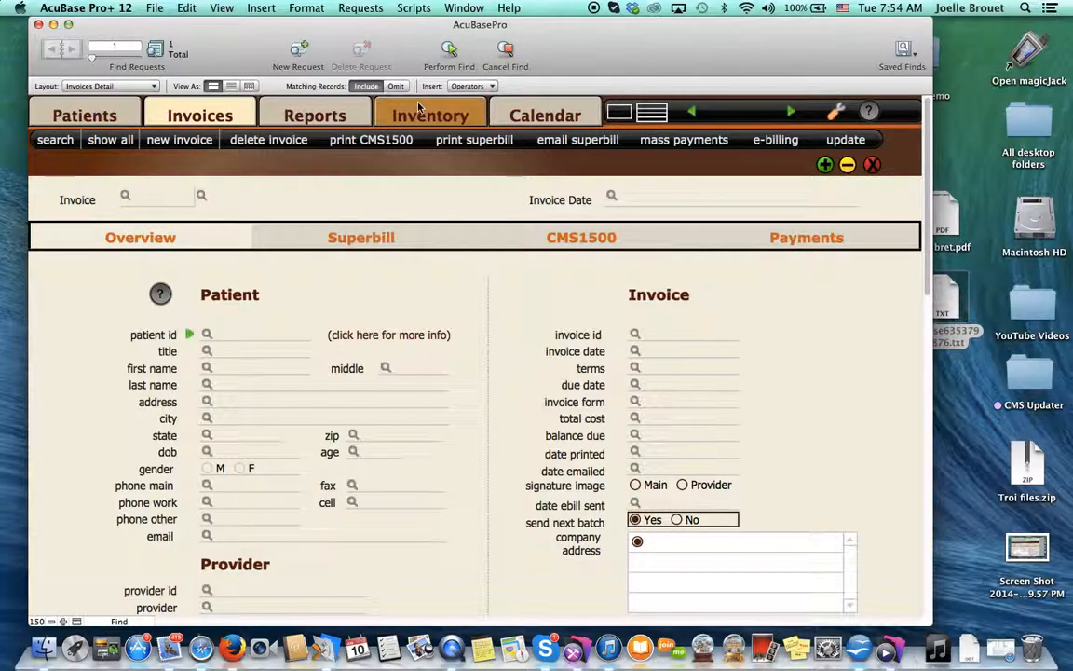
left_click(450, 53)
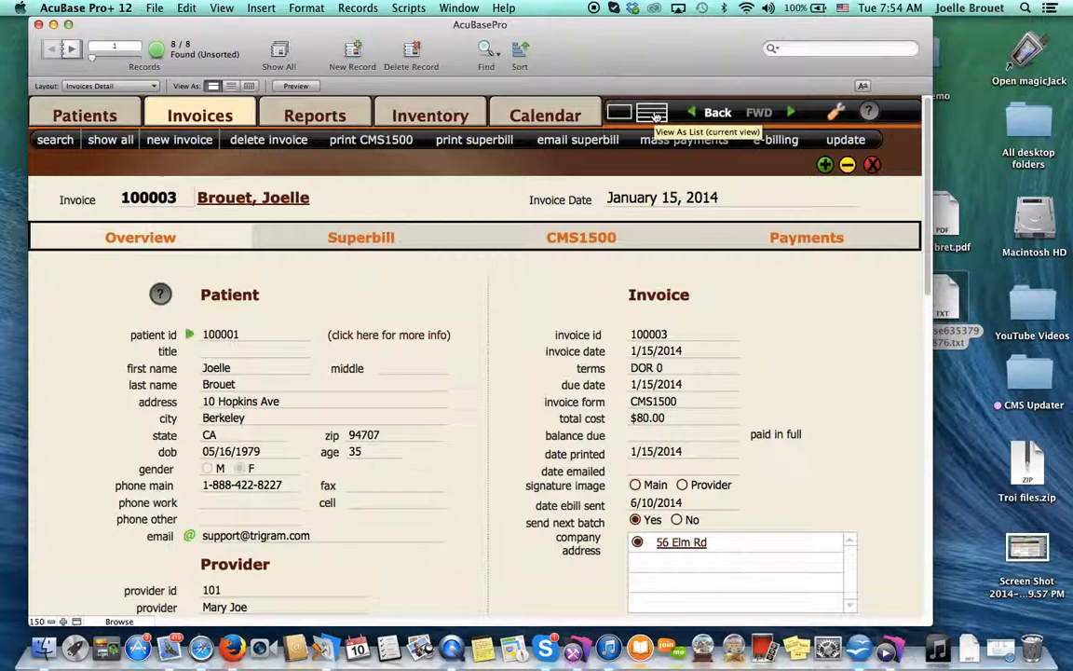
left_click(656, 116)
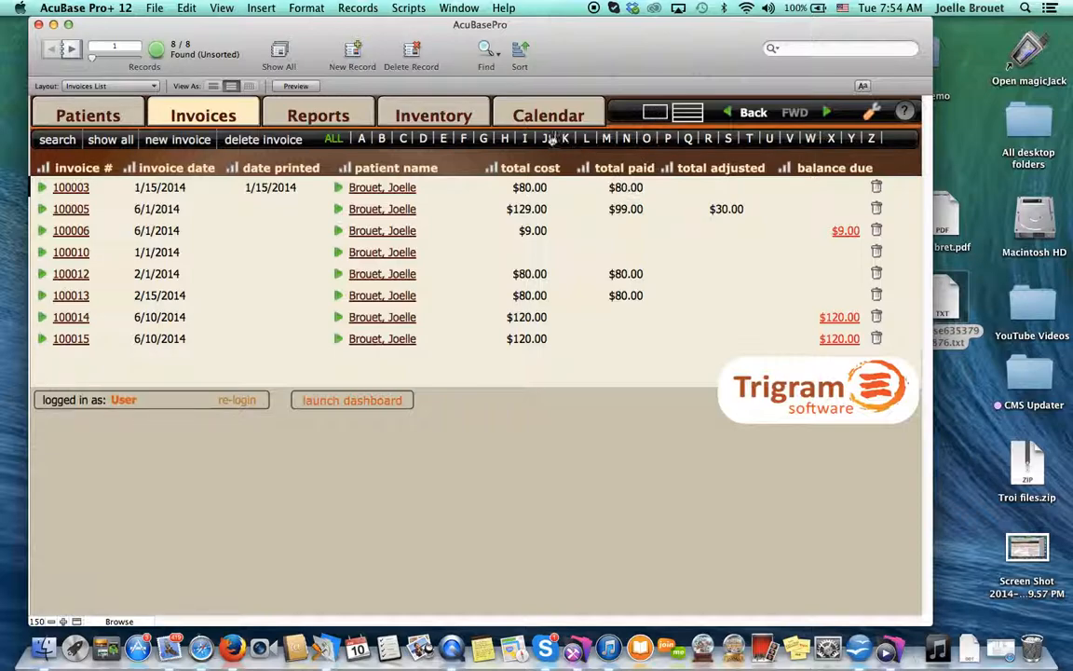
- Run the "Invoices: Ebilling All Records" report and create an electronic billing file for the found set of invoices
left_click(326, 113)
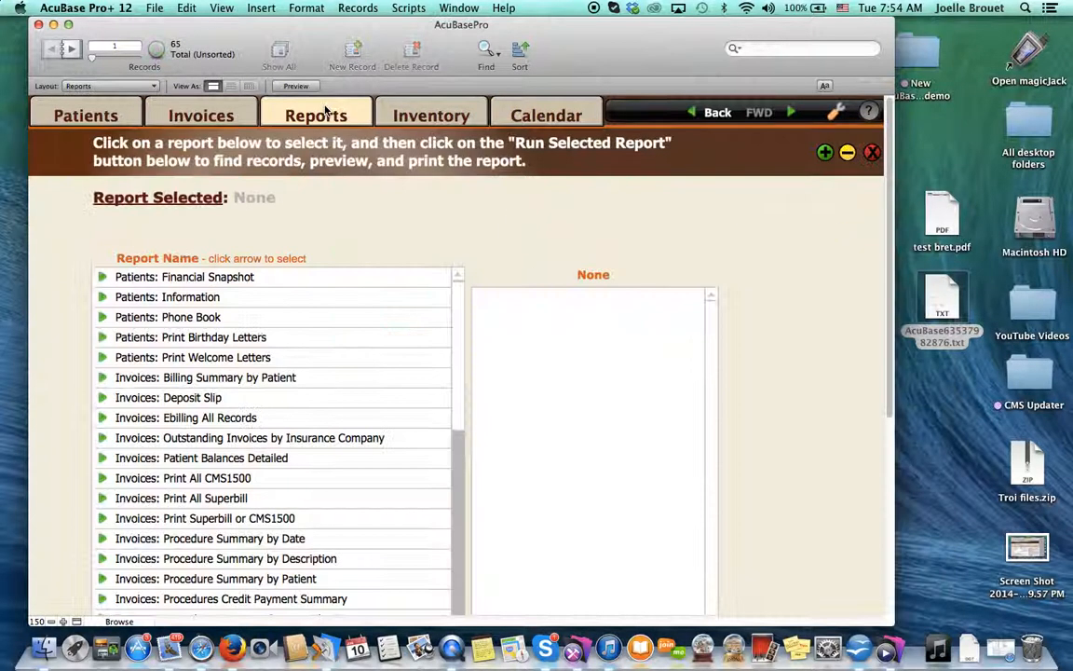
left_click(184, 421)
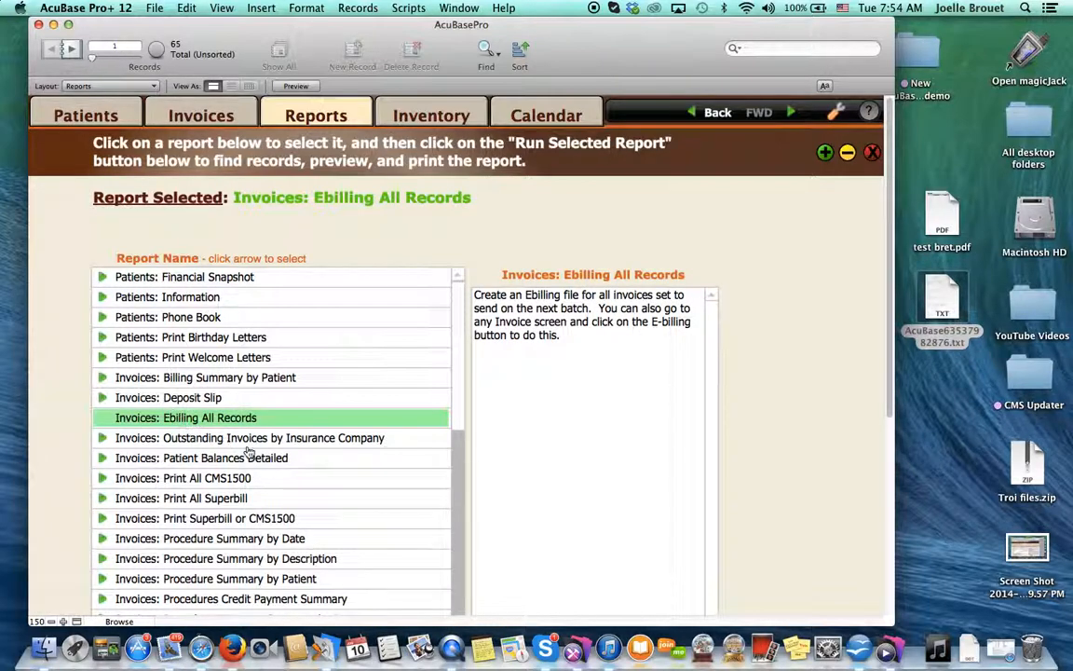
scroll(249, 452, "down", 5)
scroll(249, 452, "down", 10)
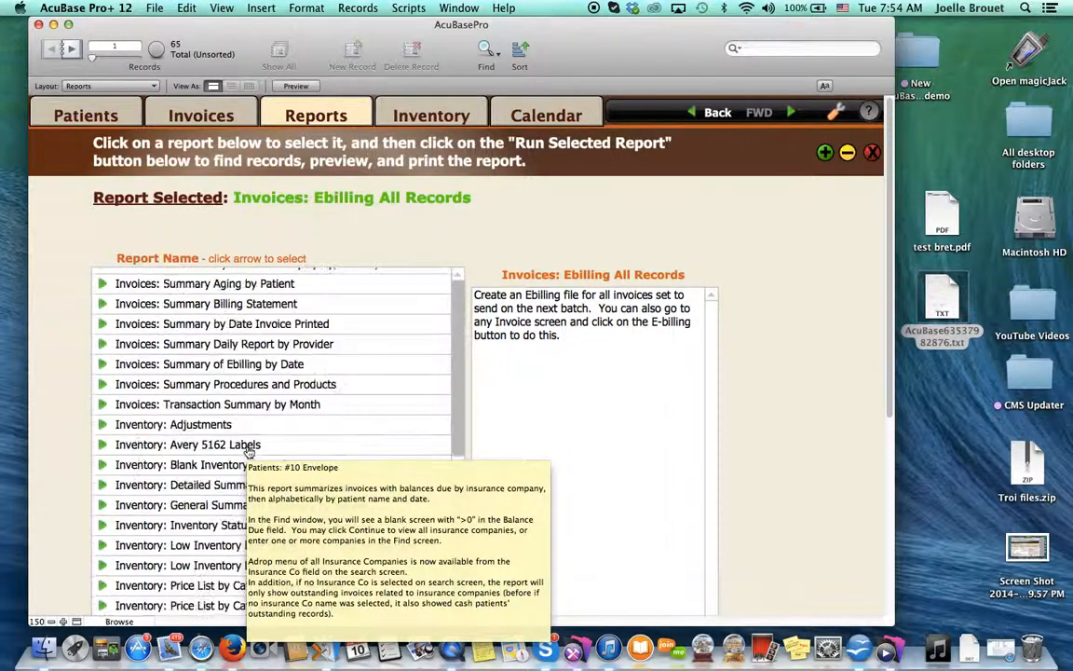
scroll(781, 495, "down", 5)
left_click(511, 478)
left_click(643, 269)
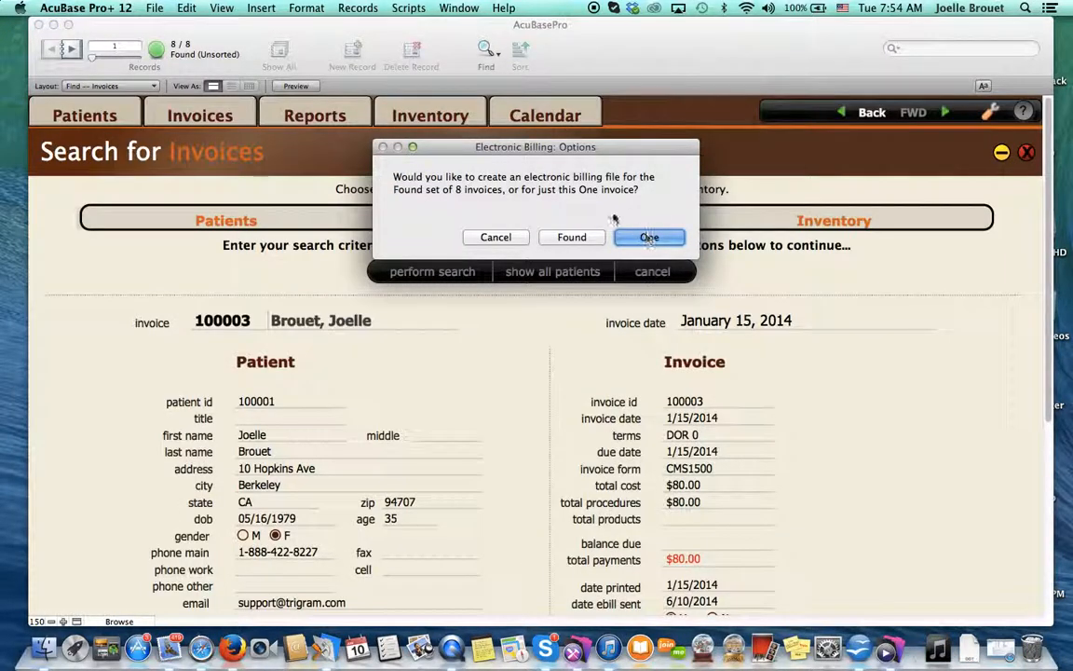
left_click(569, 239)
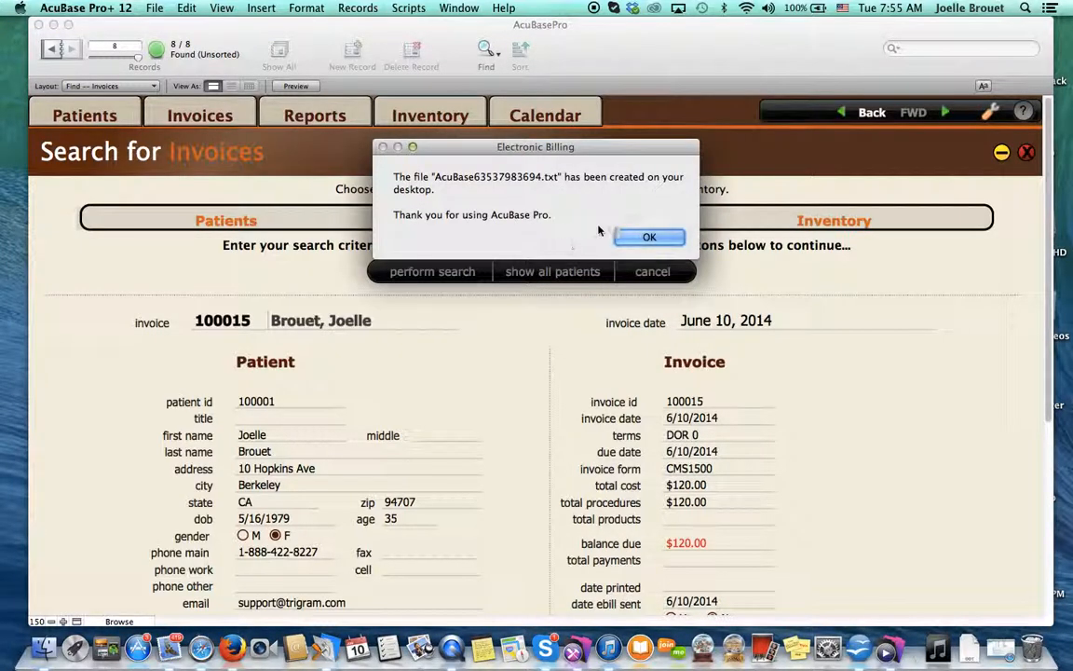
left_click(626, 238)
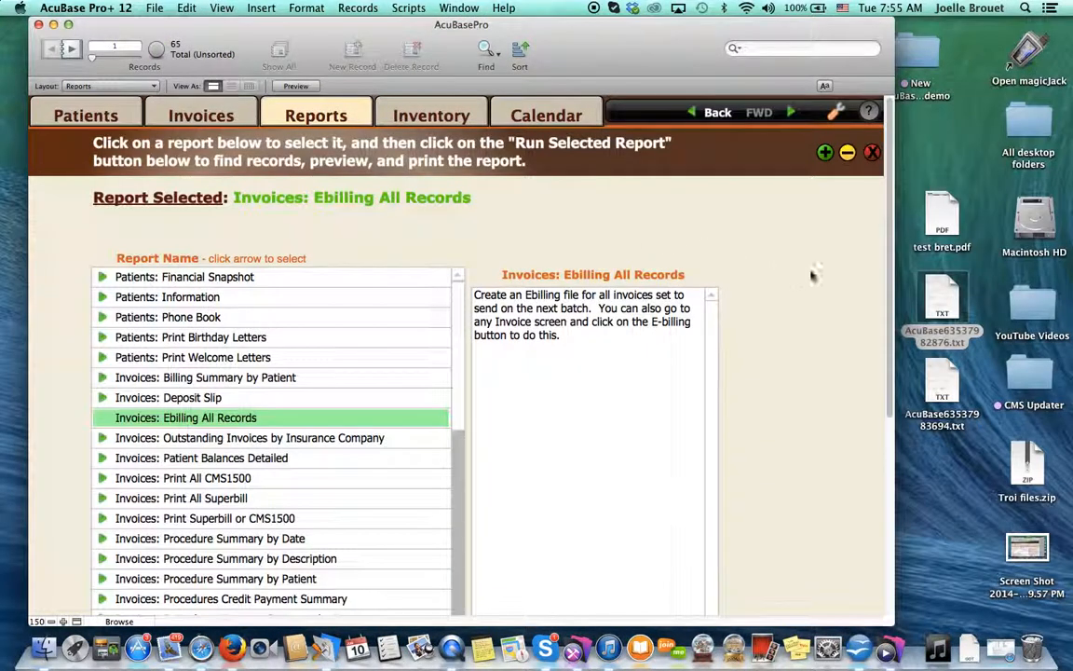
- View the e-billing file AcuBase63537982876.txt from the desktop in TextEdit, close it and return to the AcuBase Pro reports
double_click(943, 303)
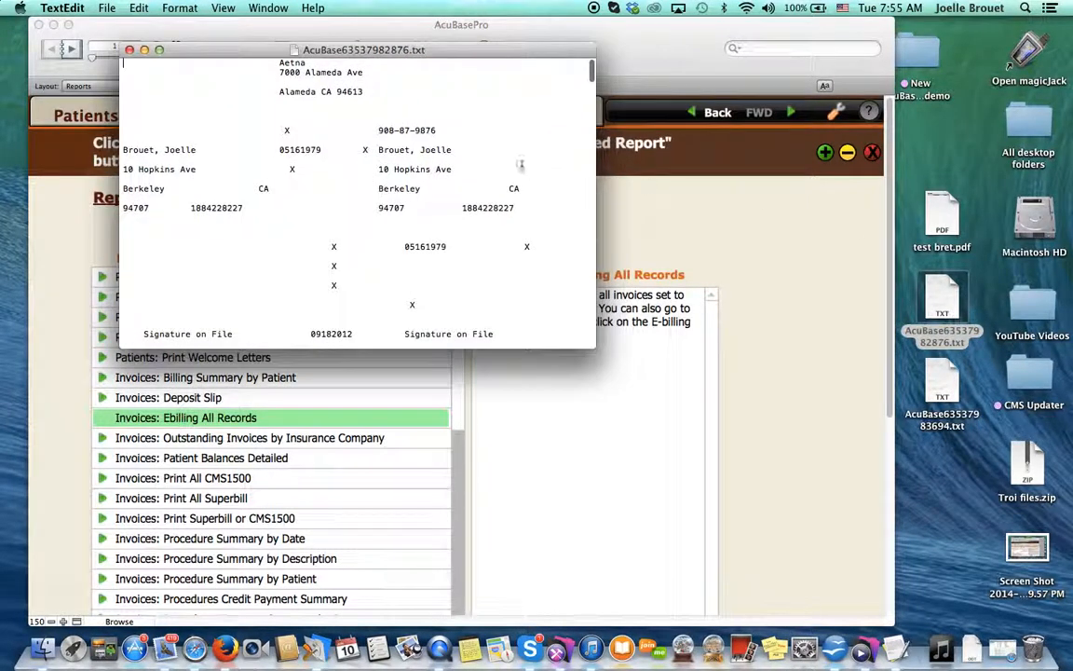
left_click(129, 49)
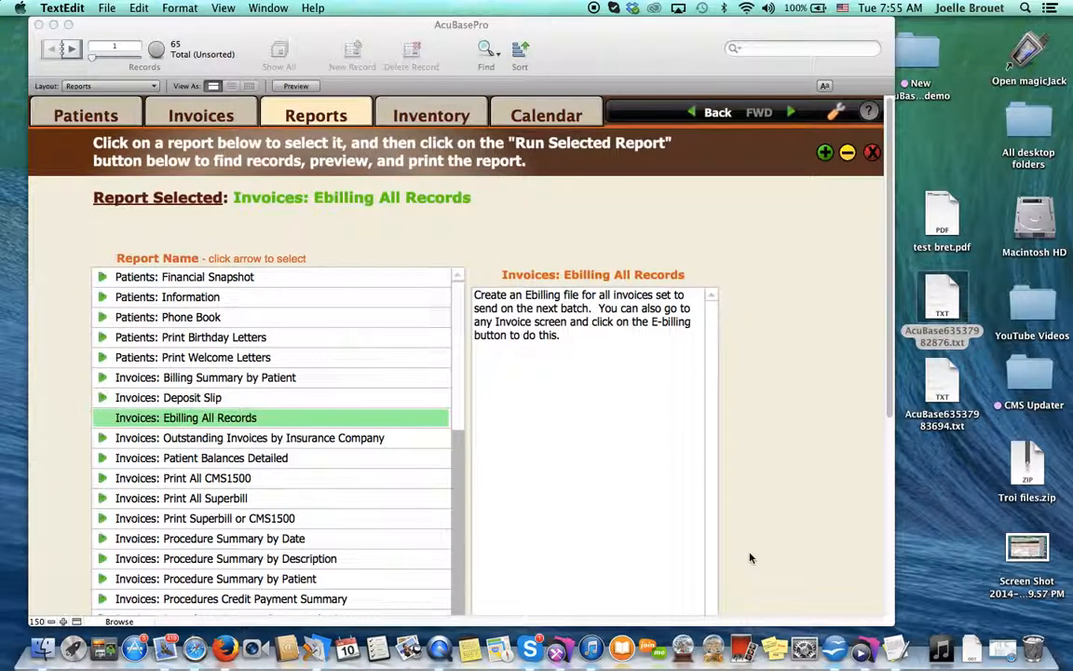
left_click(892, 615)
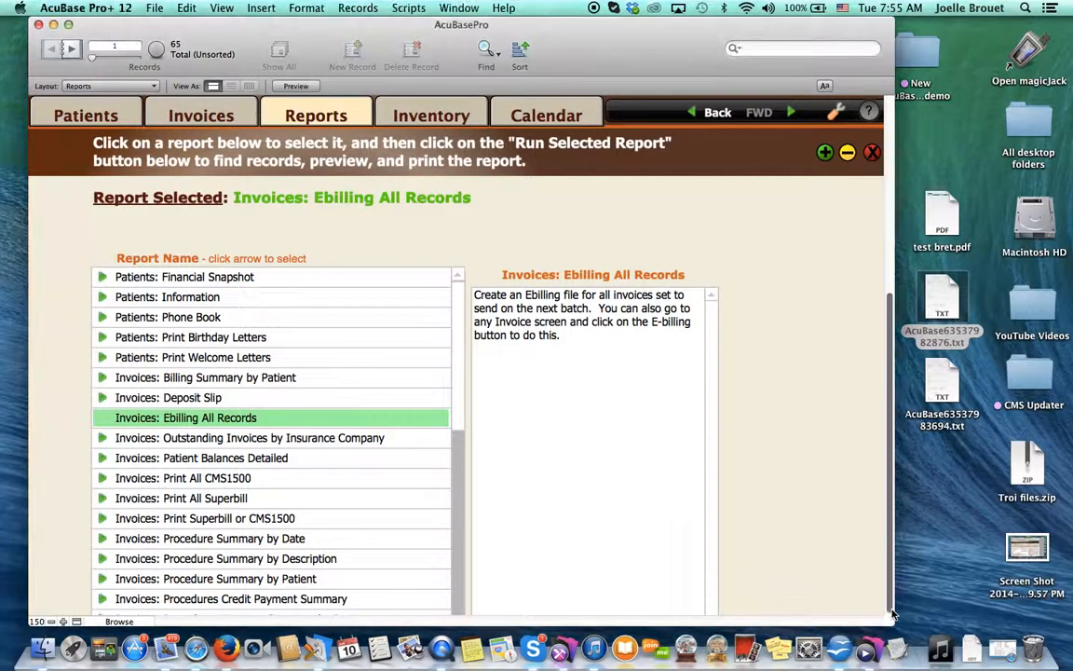
- Widen the database window, switch from the reports to the invoices and open the first invoice in the list
scroll(892, 615, "down", 5)
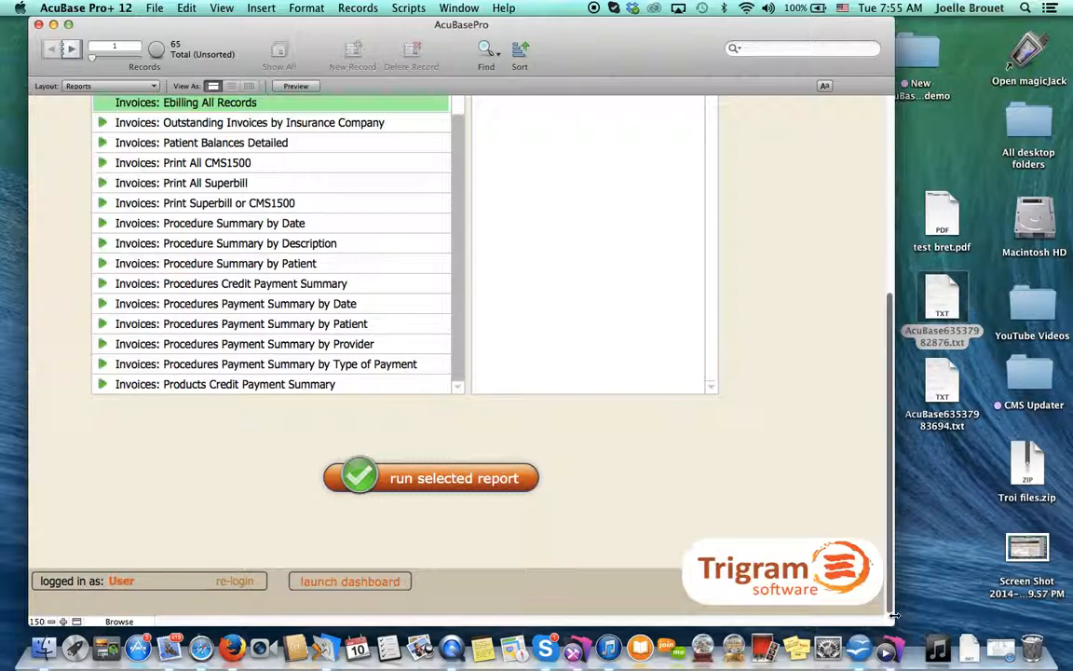
left_click_drag(892, 615, 995, 615)
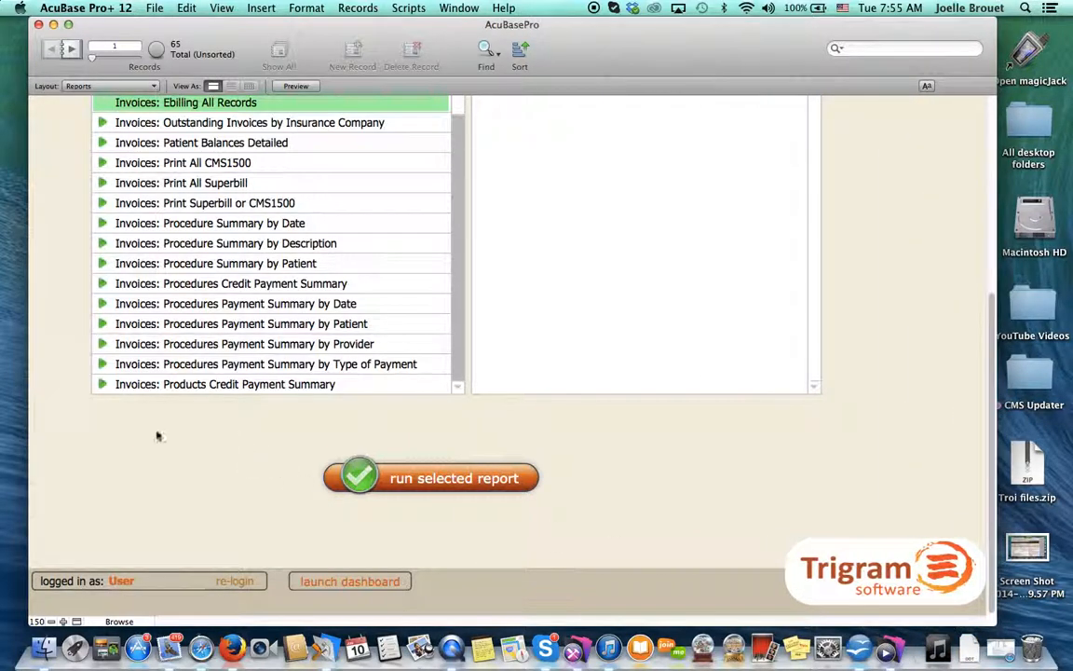
scroll(158, 436, "up", 5)
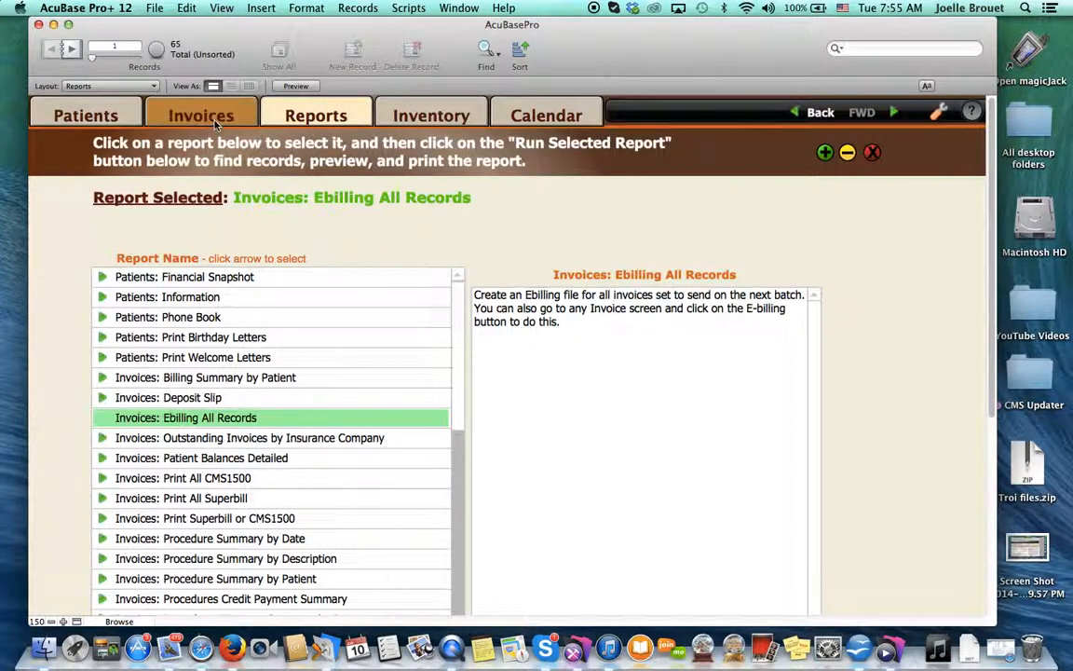
left_click(213, 123)
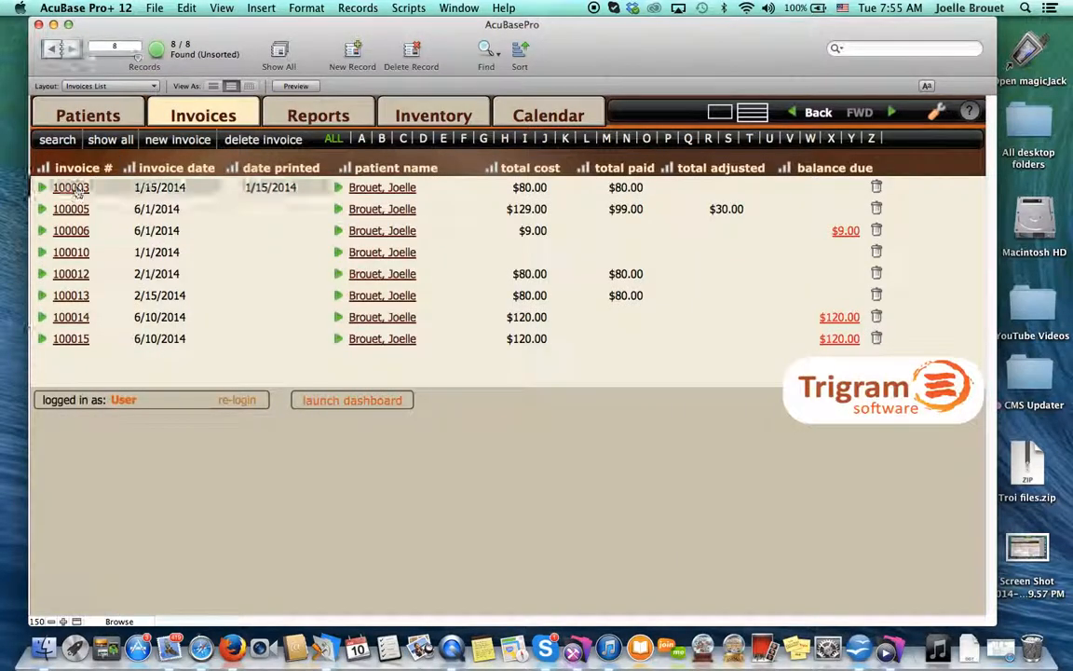
left_click(75, 188)
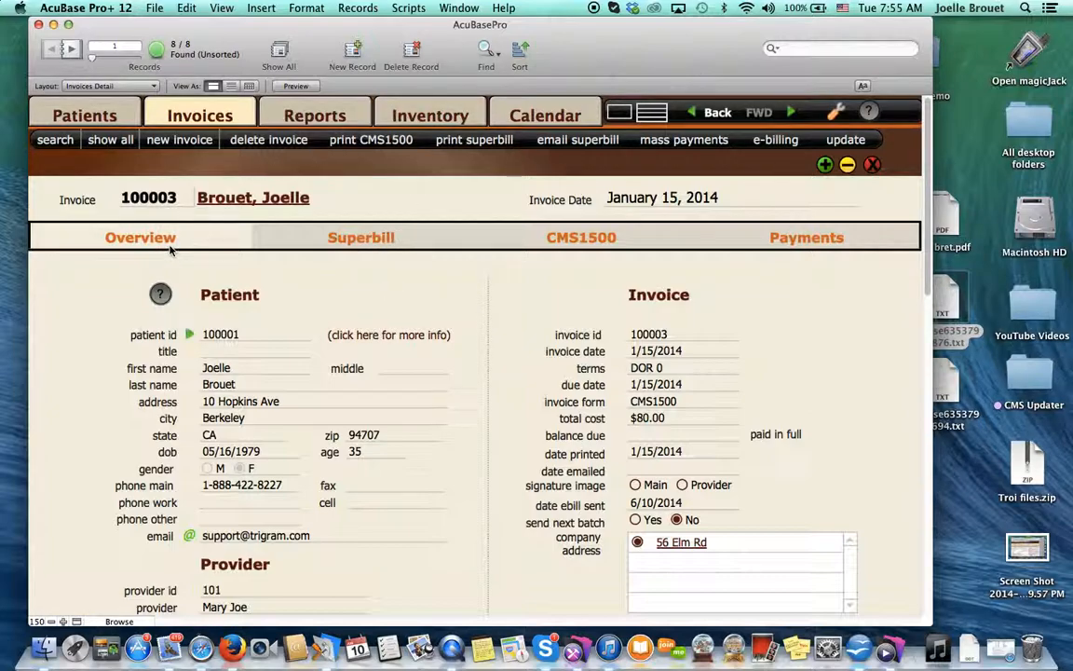
- Find all invoices with the "date ebill sent" 6/10/2014 and show the found set as a list
left_click(486, 47)
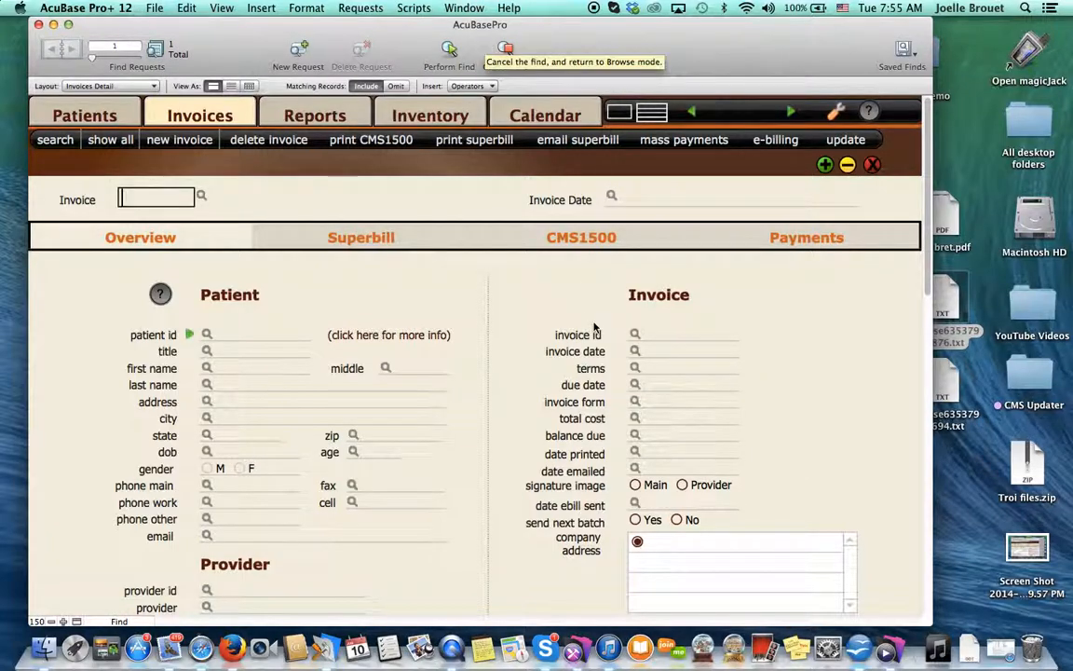
left_click(667, 503)
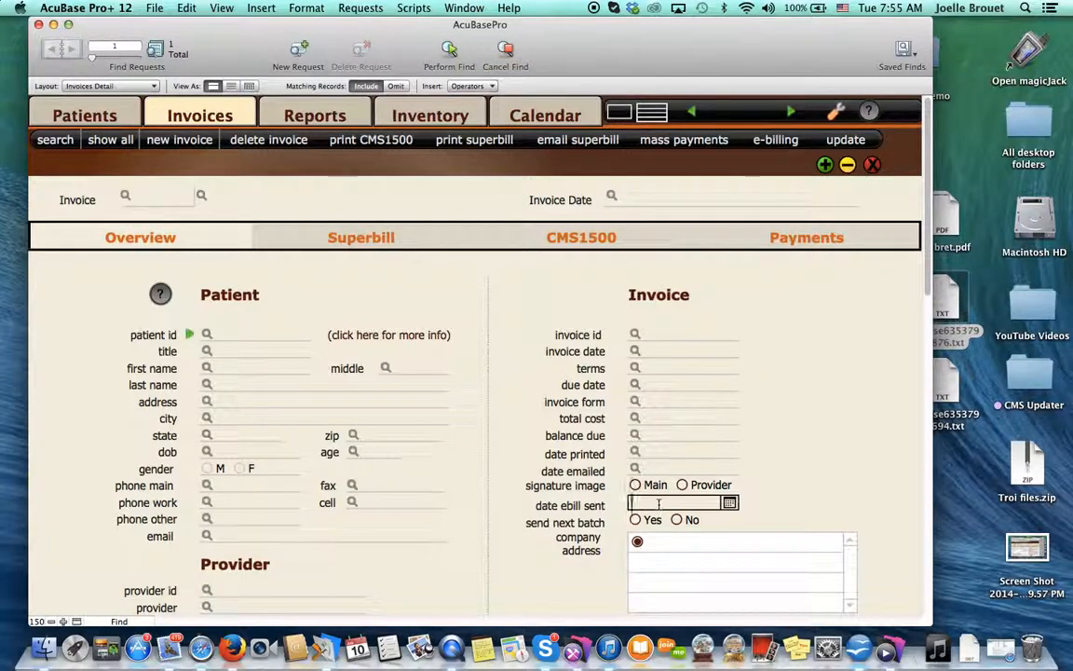
left_click(730, 503)
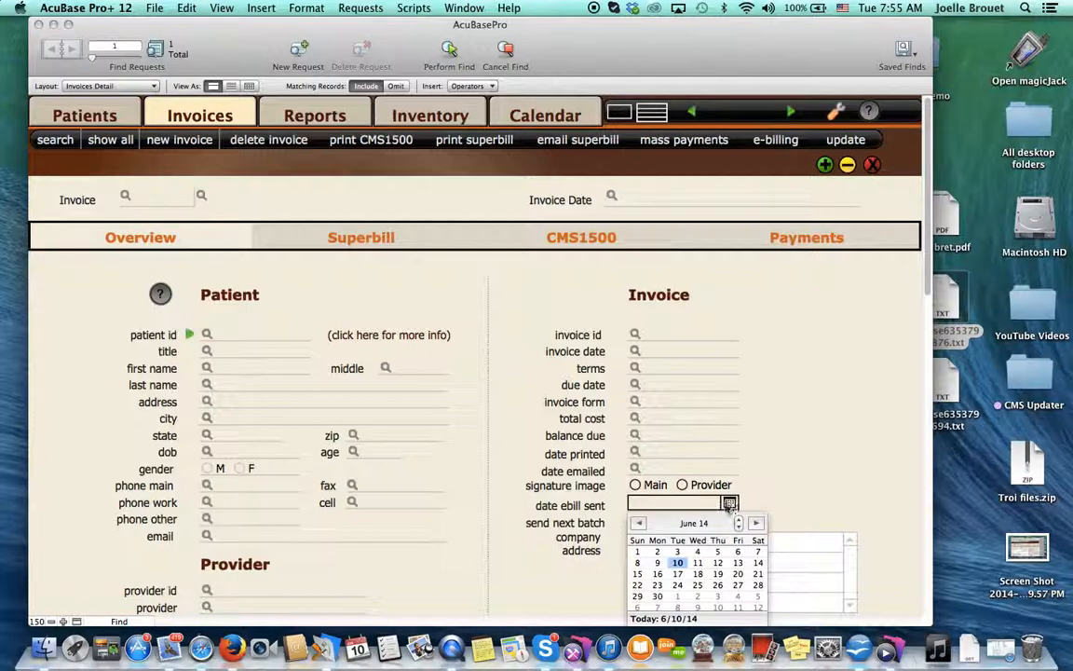
left_click(681, 565)
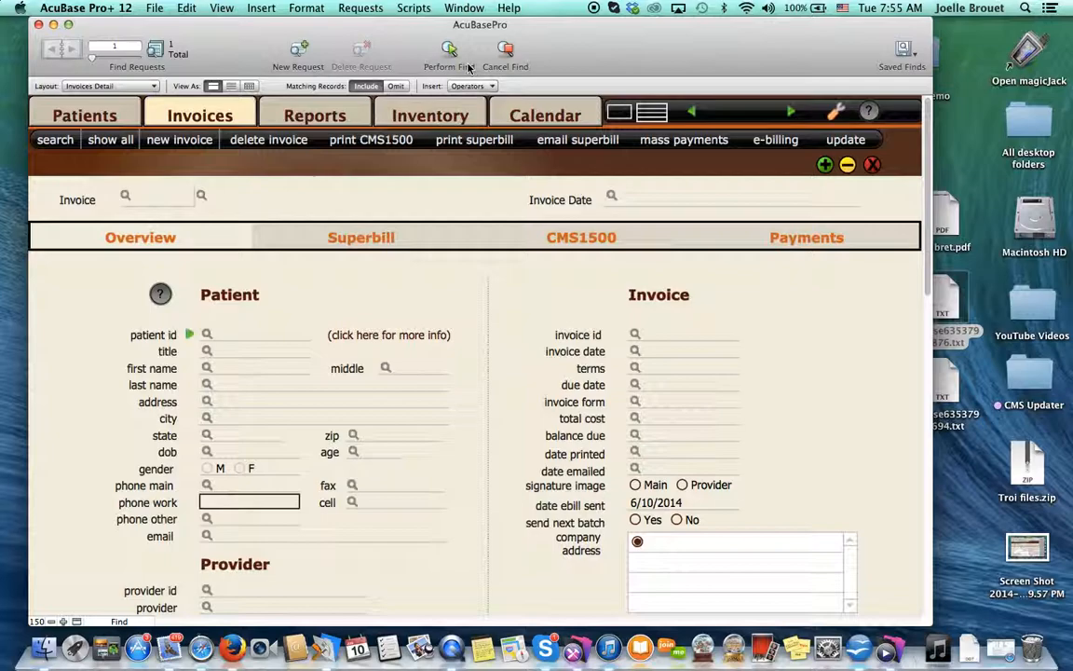
left_click(449, 51)
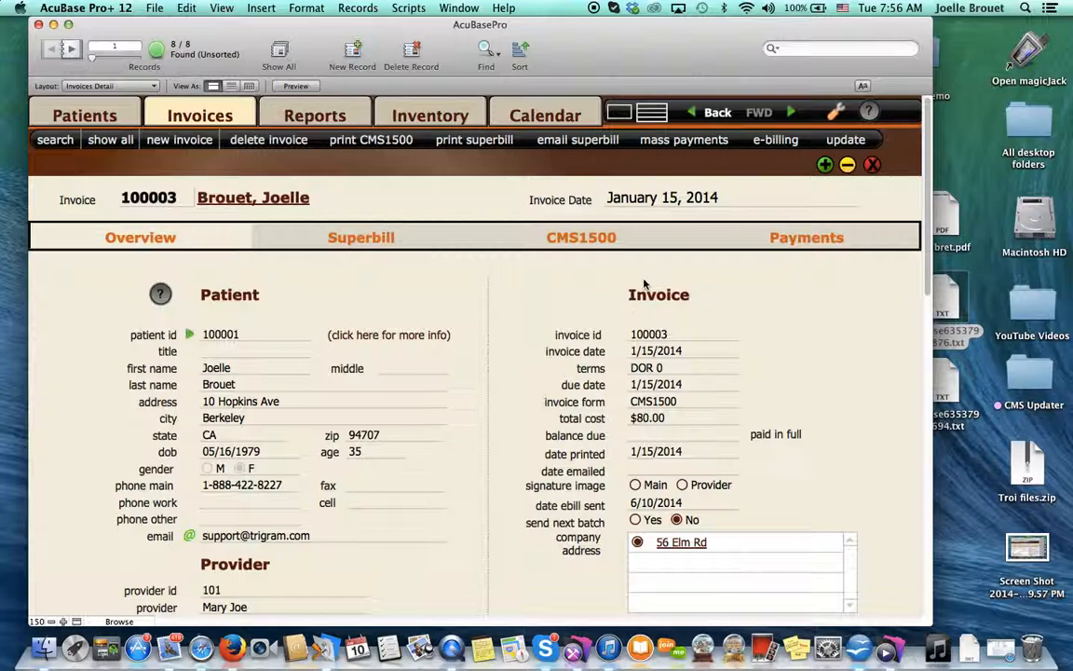
left_click(651, 112)
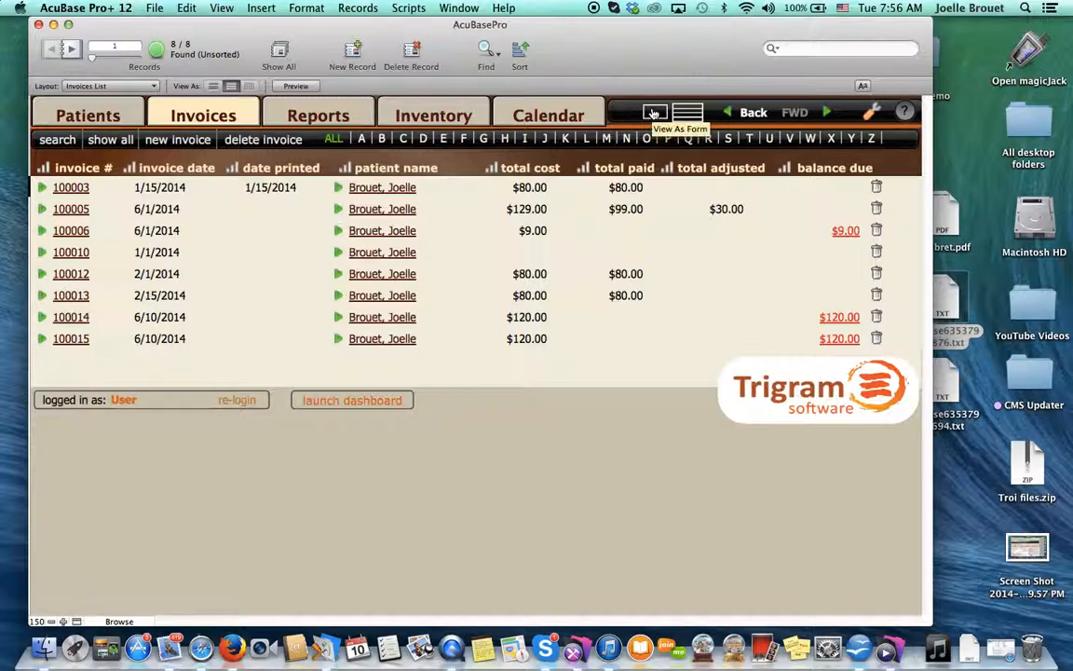
- Set "send next batch" to Yes on the first found invoice and replace that field's contents with "Yes" across the whole found set
left_click(654, 113)
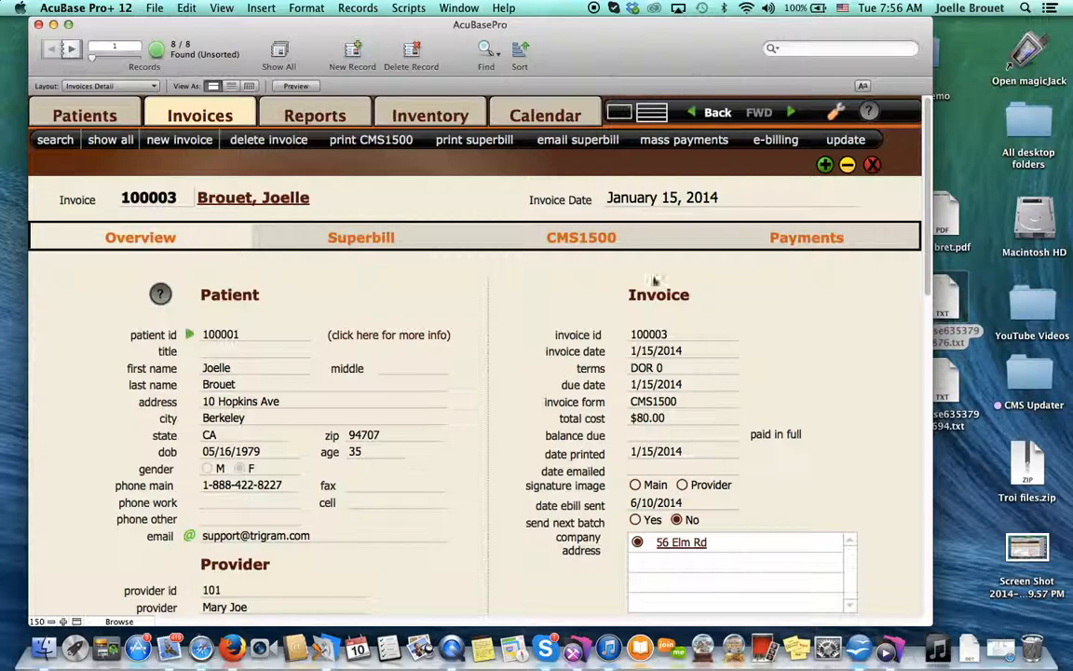
left_click(636, 521)
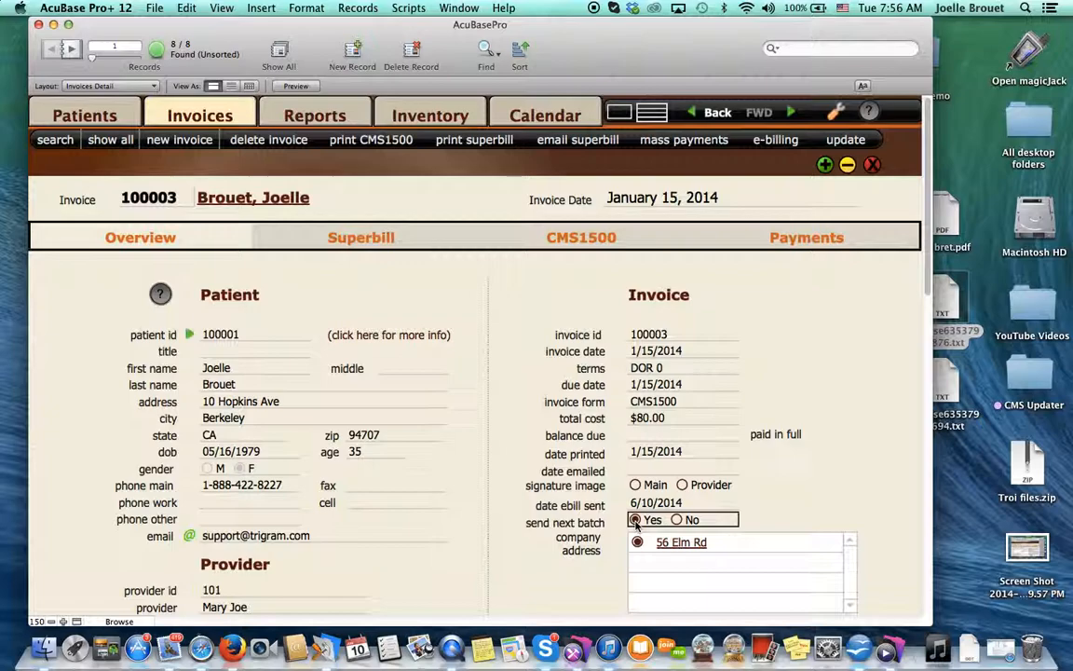
key("super+equal")
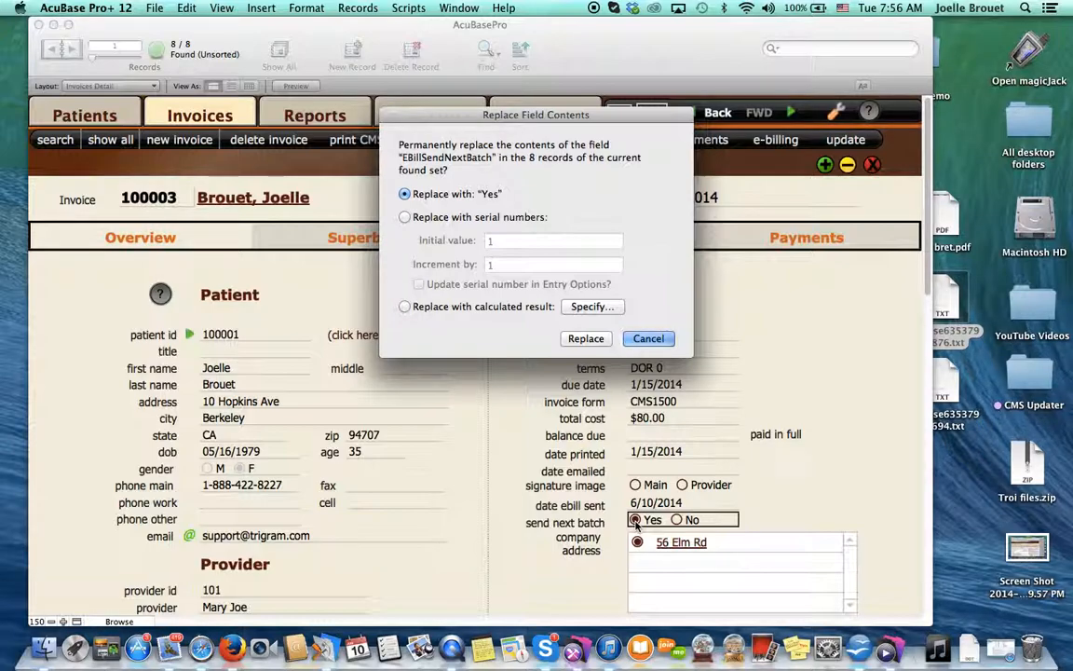
left_click(588, 339)
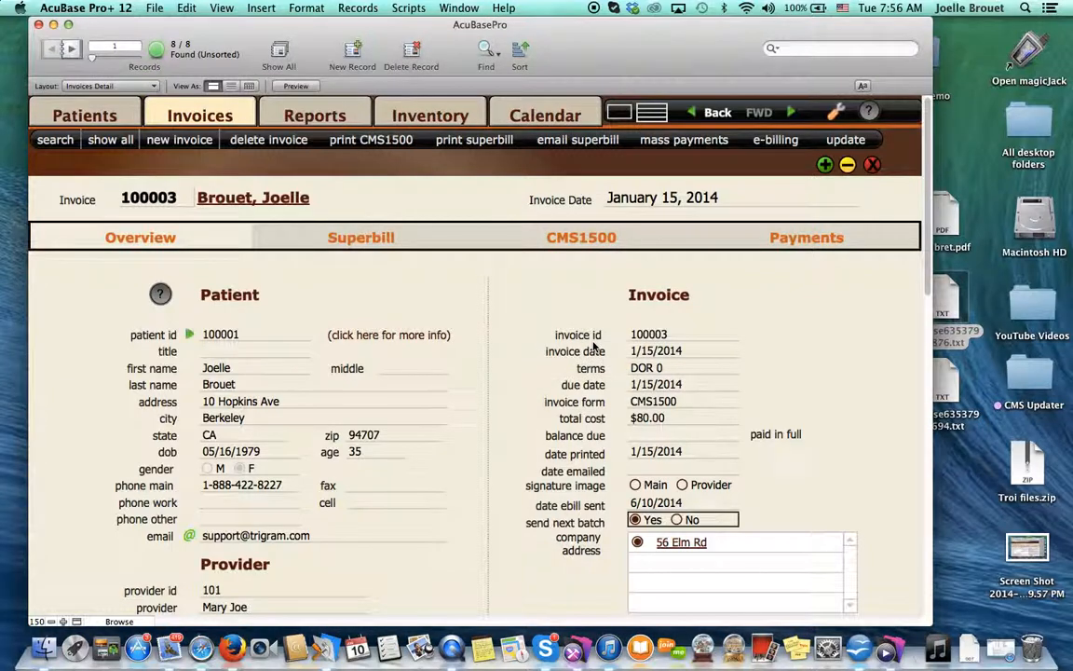